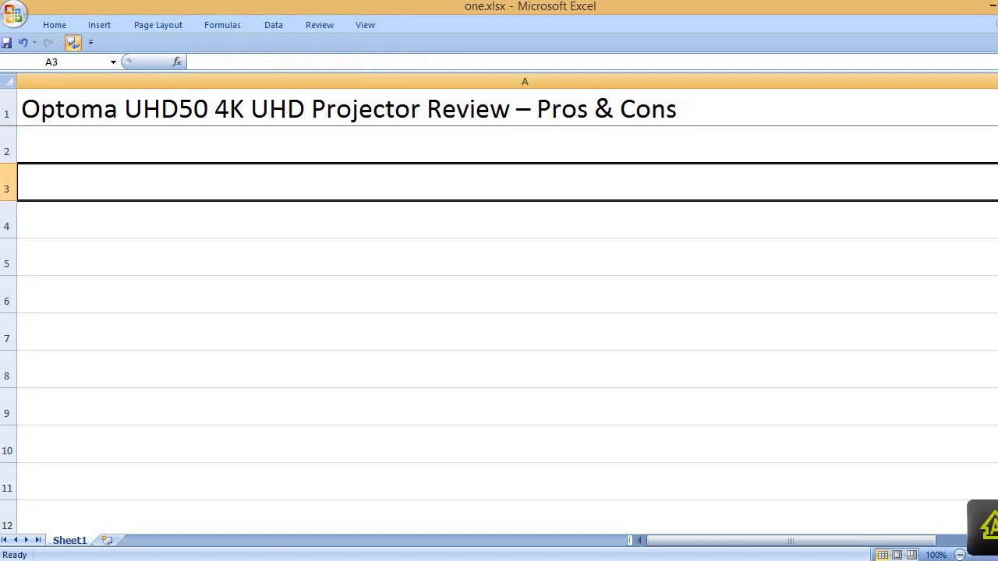
Enter the PROS heading, then 'Affordable 4k projector', 'Great picture quality' and 'HDR compatible'.
text(PROS)
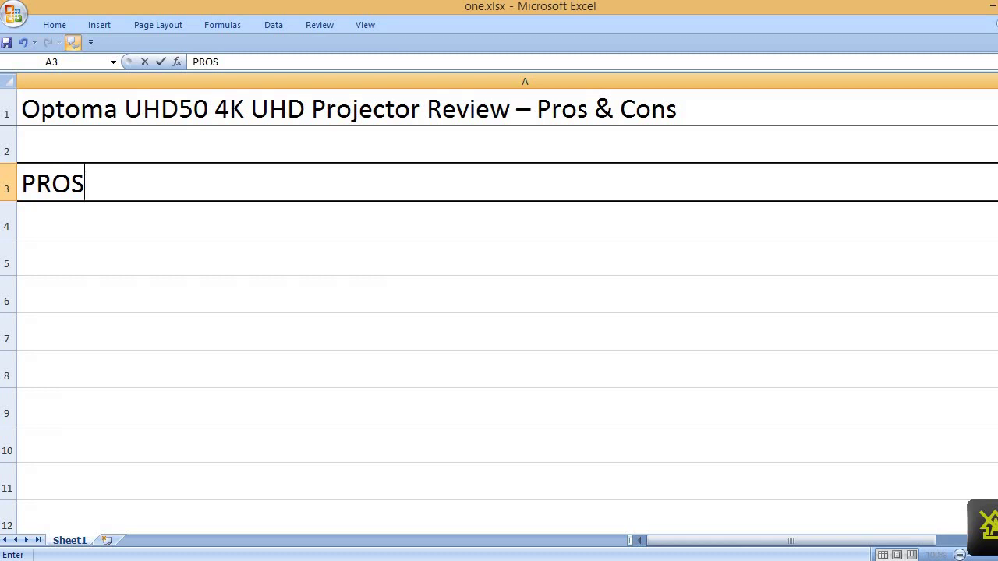
click(525, 256)
text(Affor)
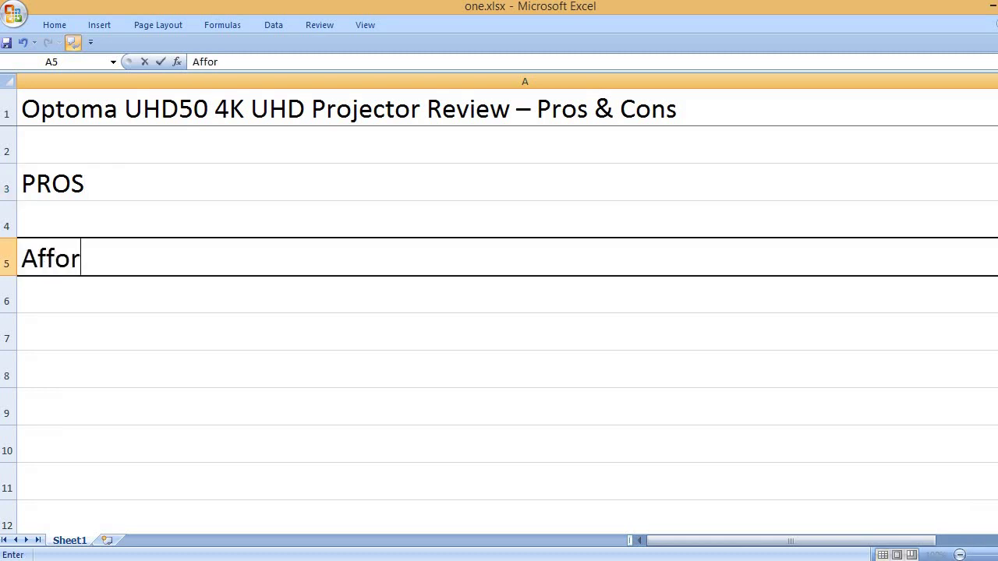
text(dable p)
key(BackSpace)
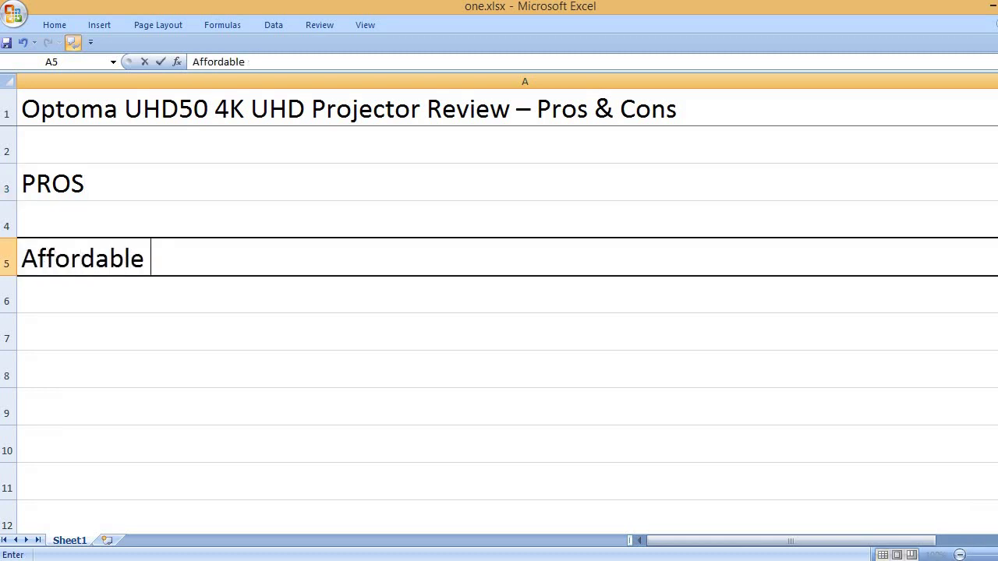
text(4k projec)
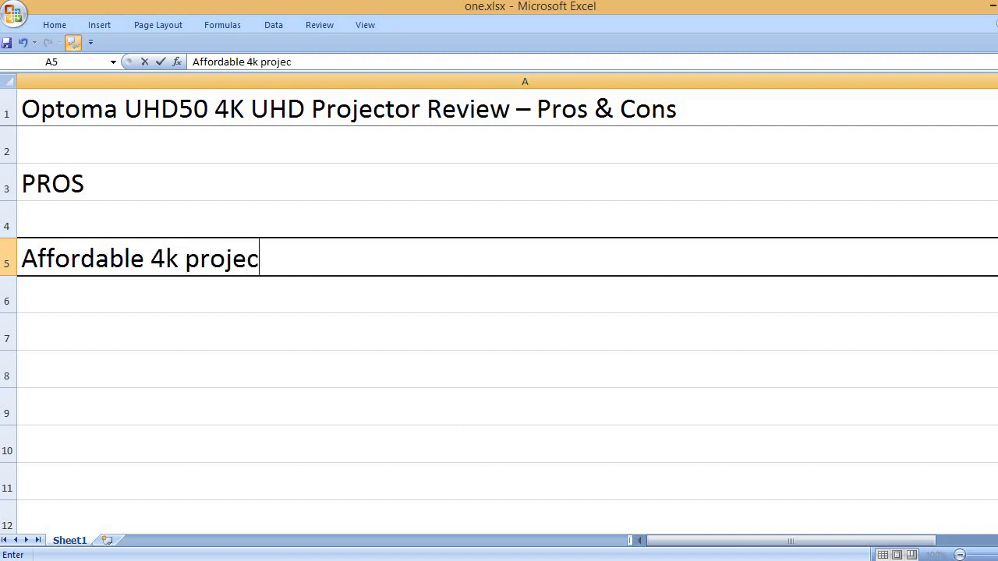
text(tor)
key(Return)
key(Return)
text(Great pi)
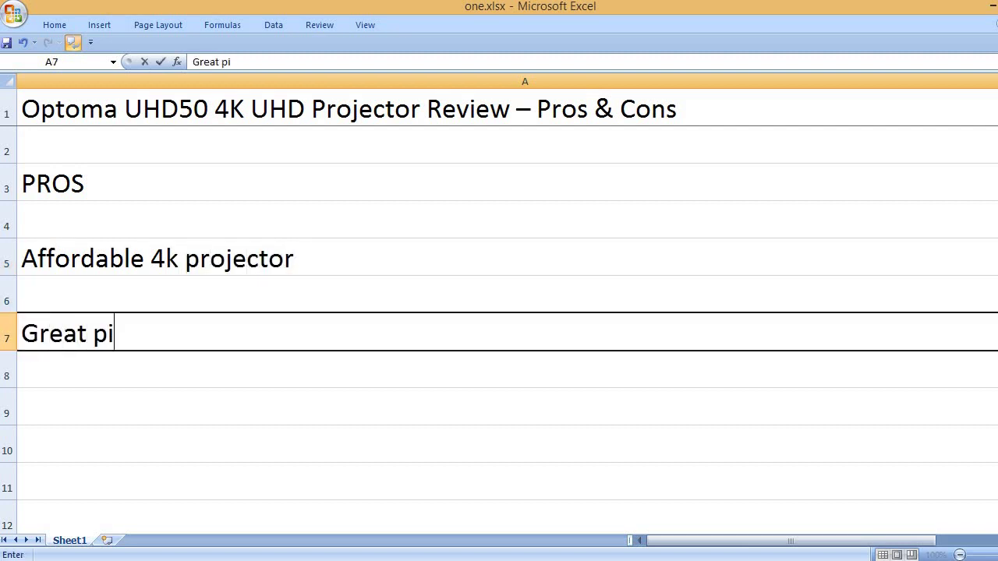
text(cture qual)
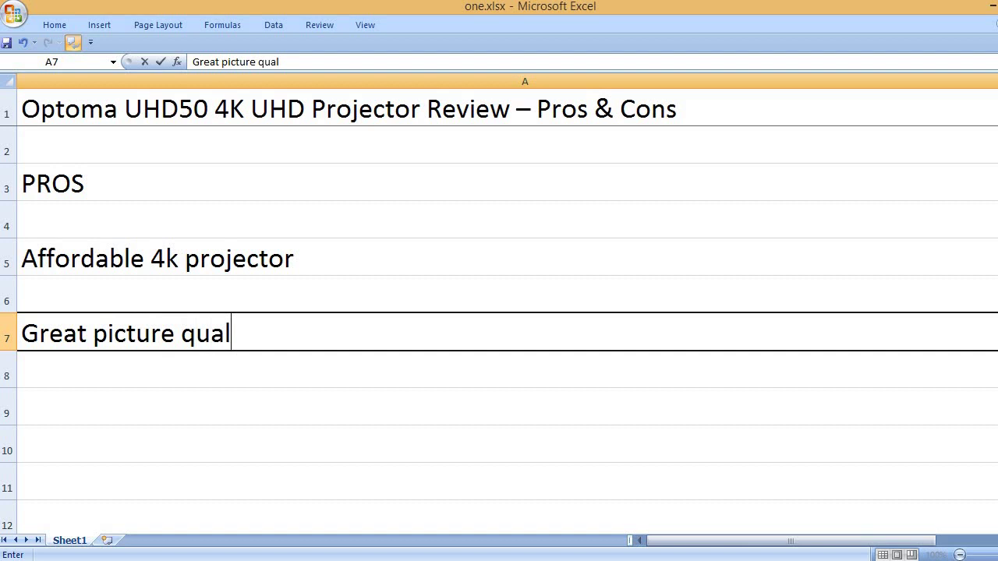
text(ity)
key(Return)
key(Return)
text(HD)
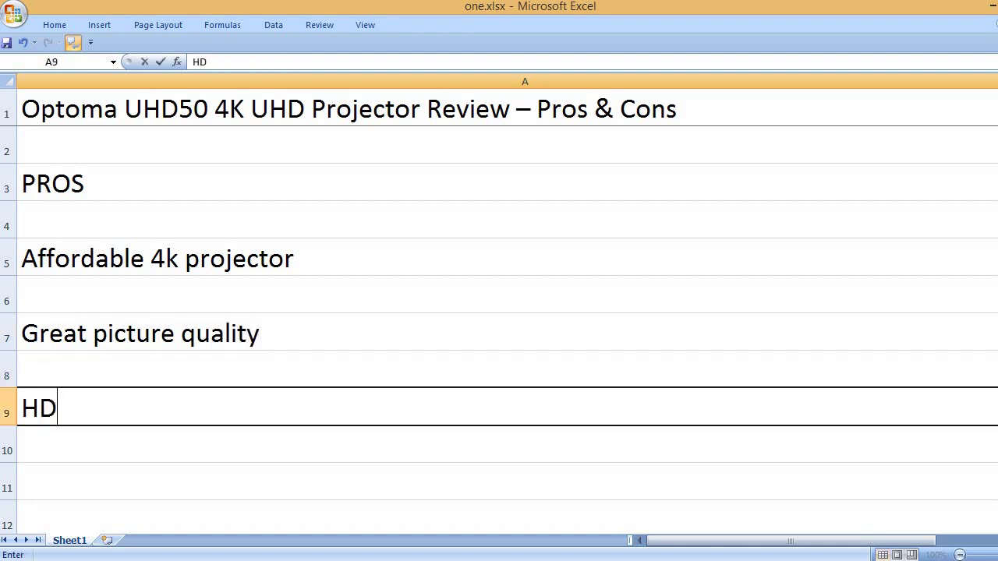
text(R compatible)
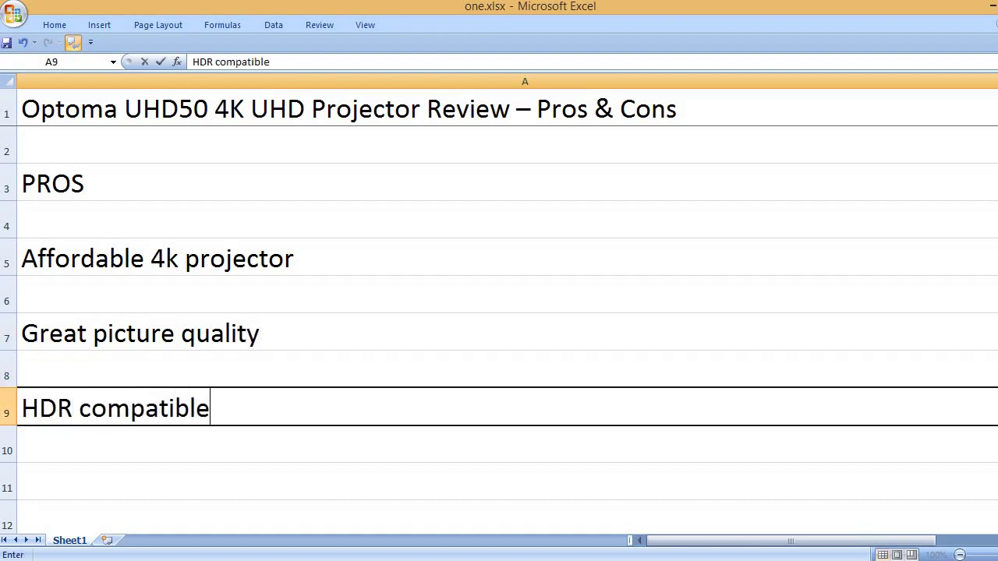
key(Return)
key(Return)
Add 'Flexible placement with 1.3x zoom feature', 'One-year warranty' and 'Optoma is a big name for projectors'.
text(Flexibl)
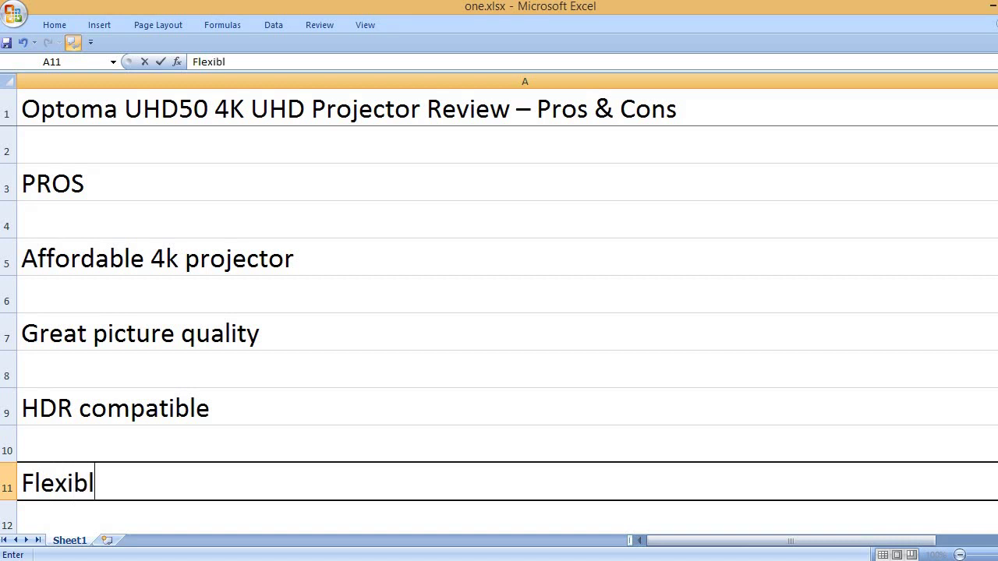
text(e placem)
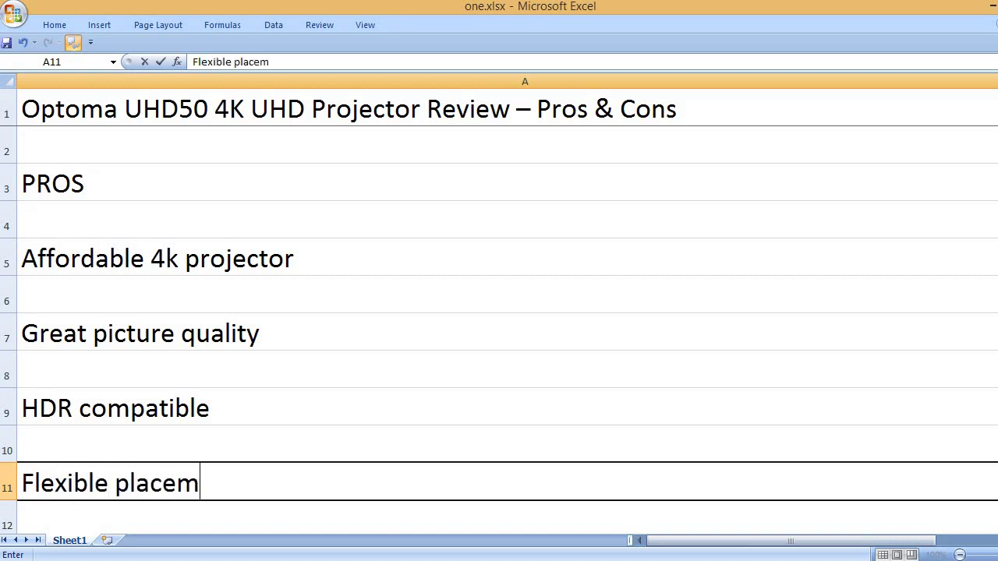
text(ent with 1.)
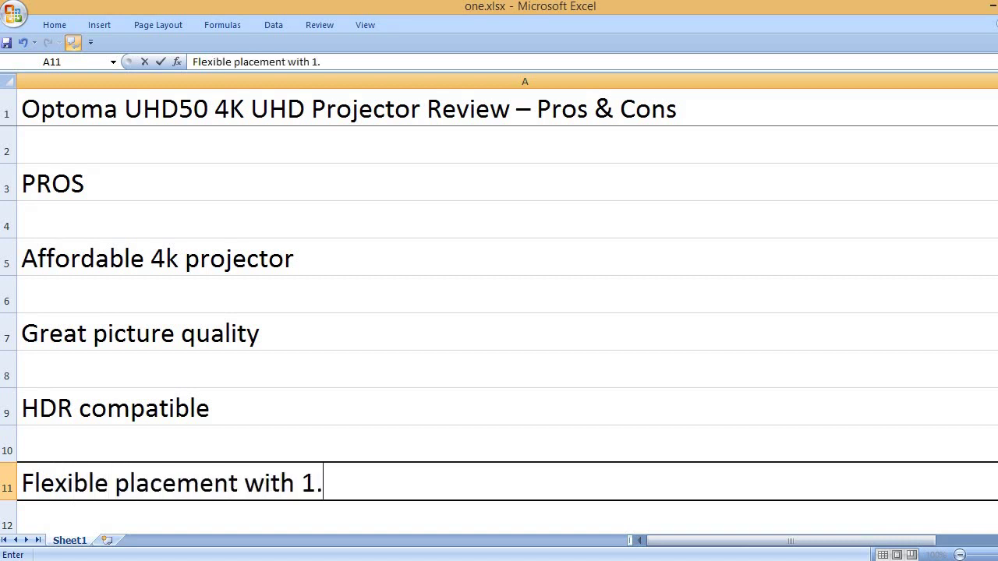
text(3x zoom feature)
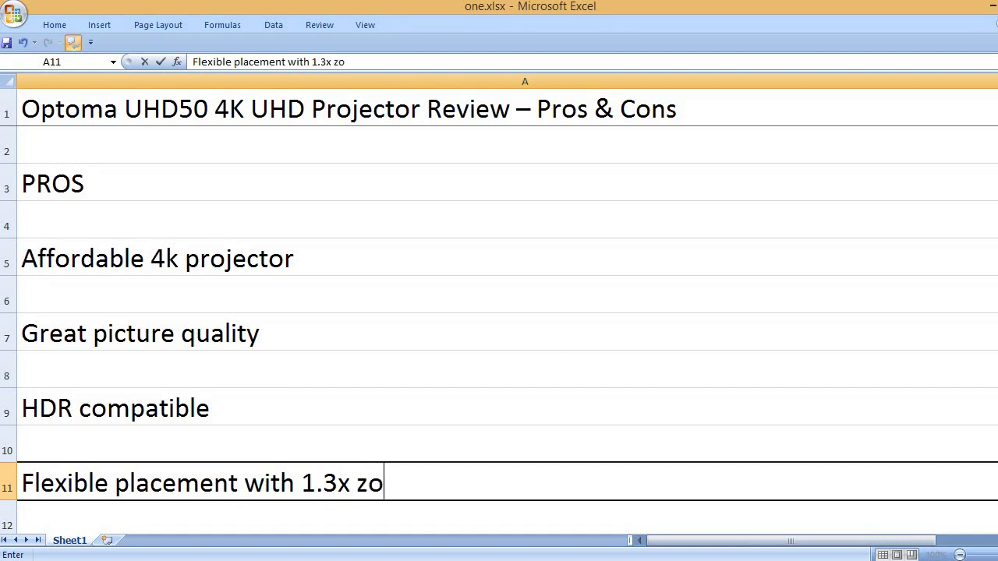
key(Return)
key(Return)
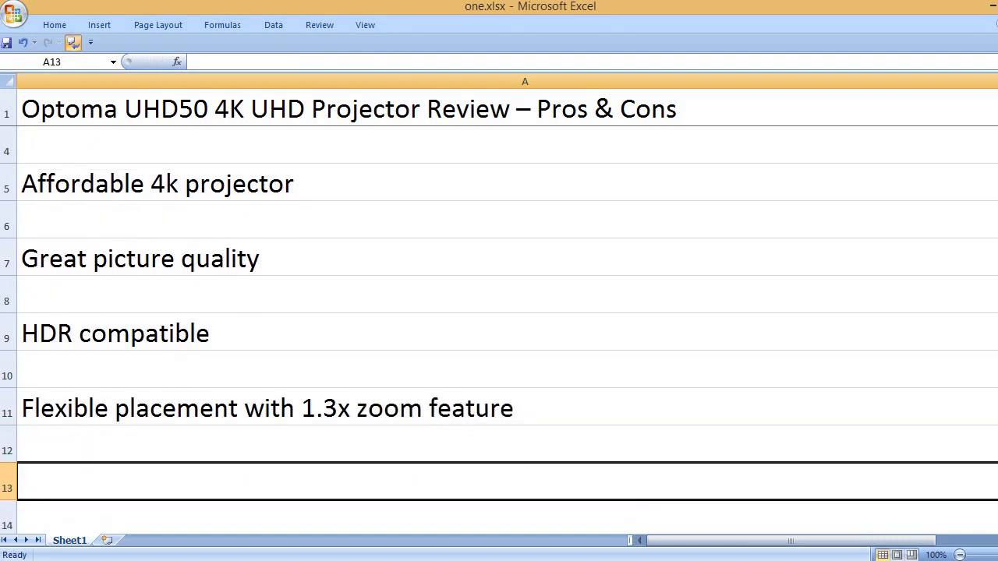
text(One-)
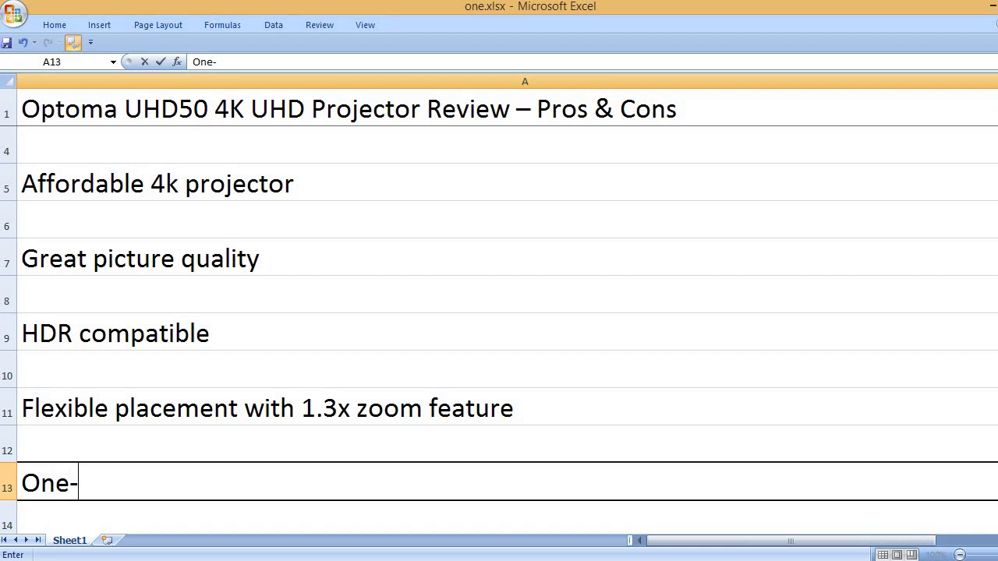
text(year warrant)
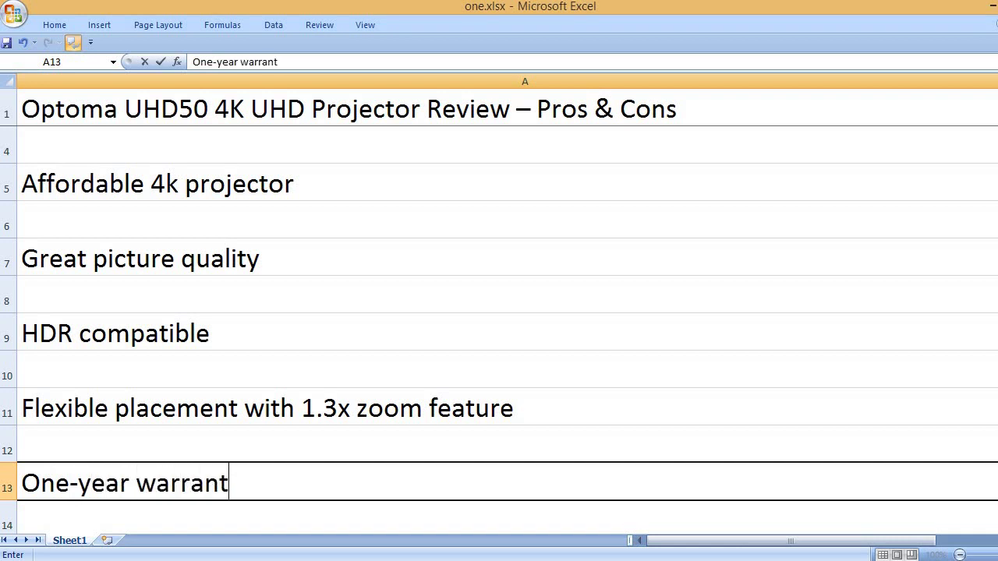
text(y)
key(Return)
key(Return)
text(Optoma i)
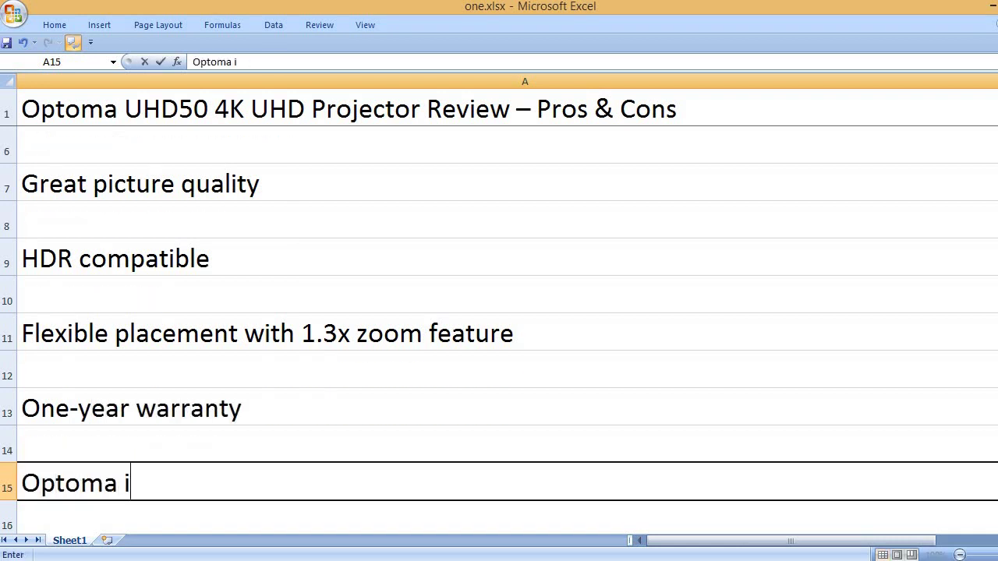
text(s a big name for )
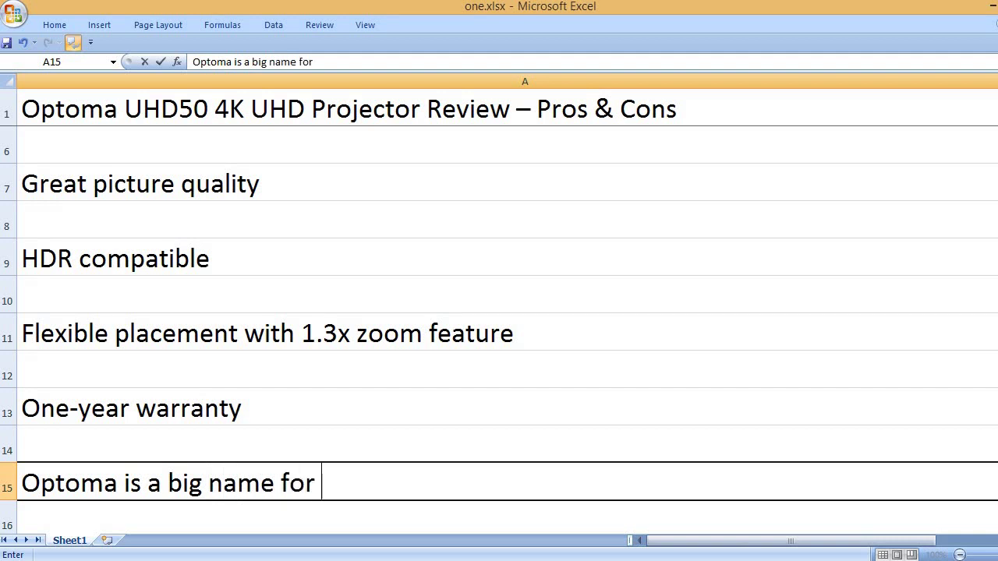
text(projectors)
key(Return)
key(Return)
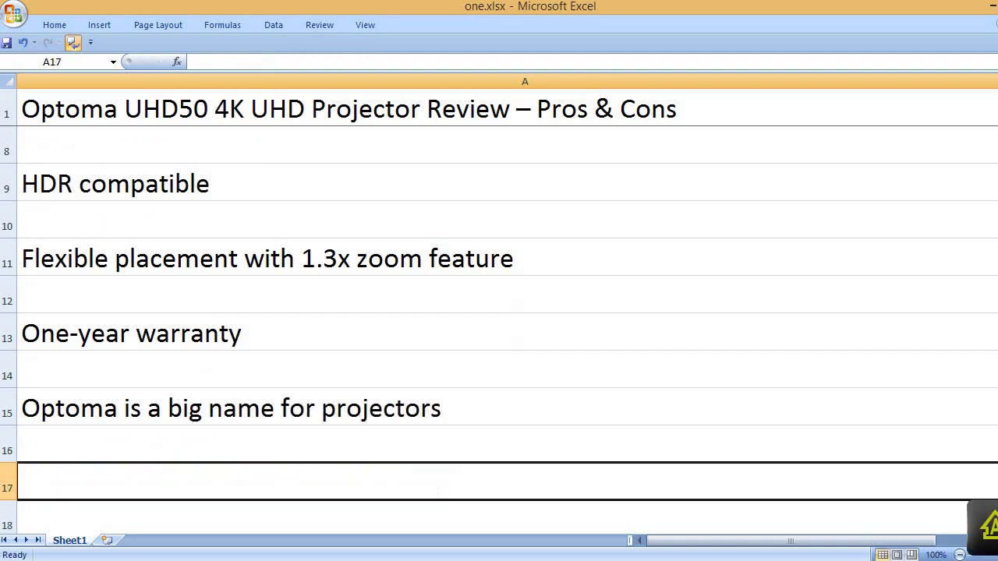
Enter the CONS heading and 'Limited mounting option (requires a separate universal bracket)'.
text(CONS)
key(Return)
key(Return)
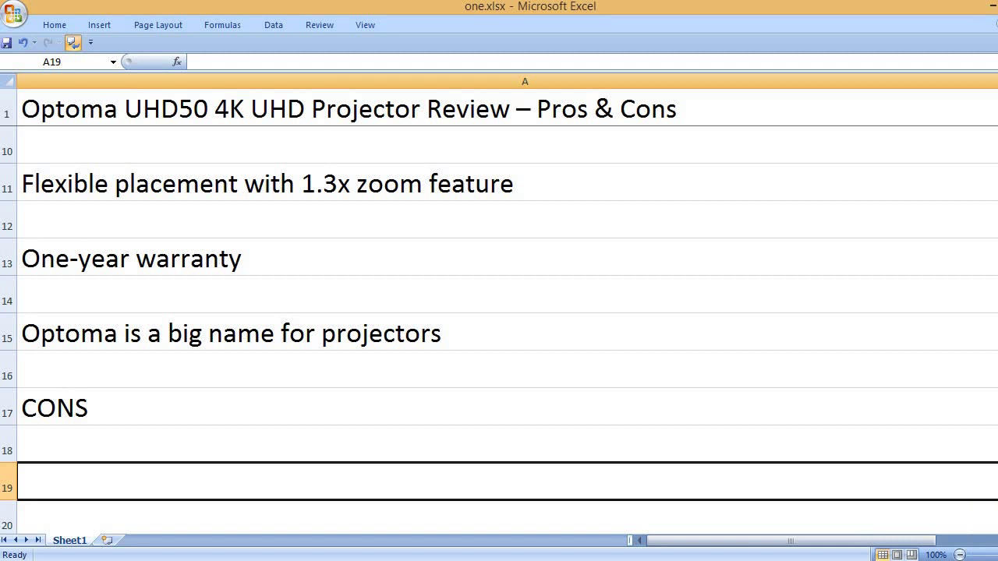
text(Limited mo)
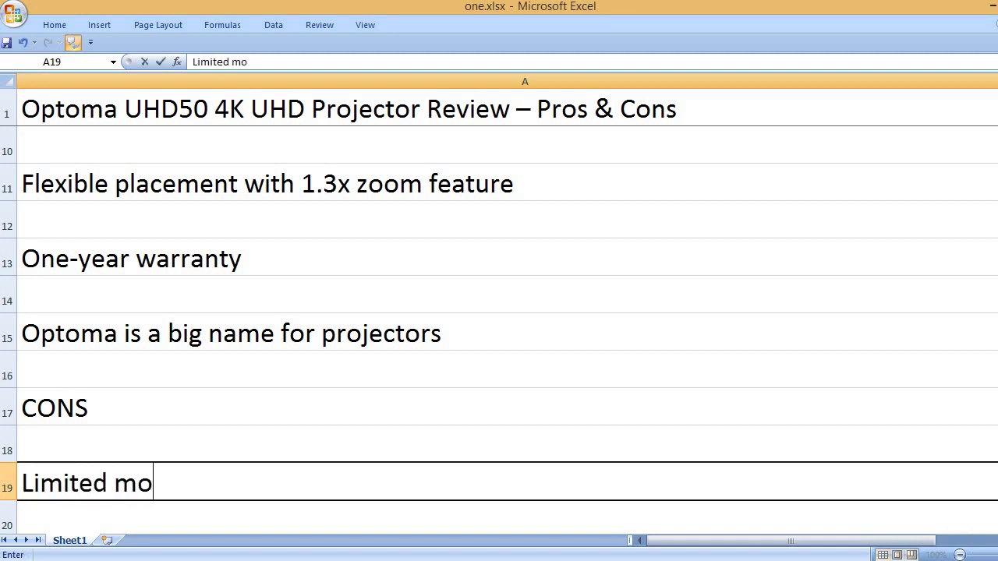
text(unting option )
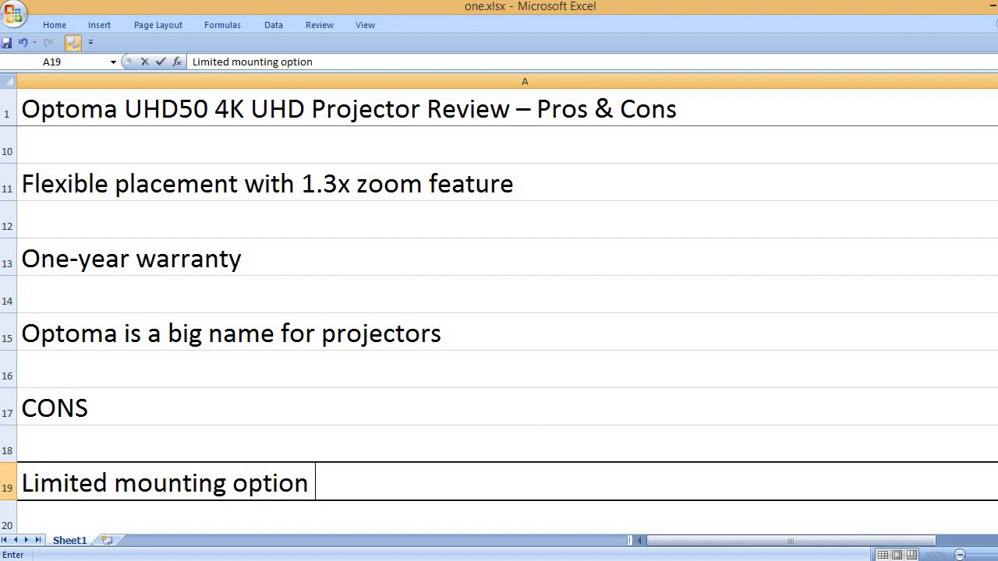
text((requires)
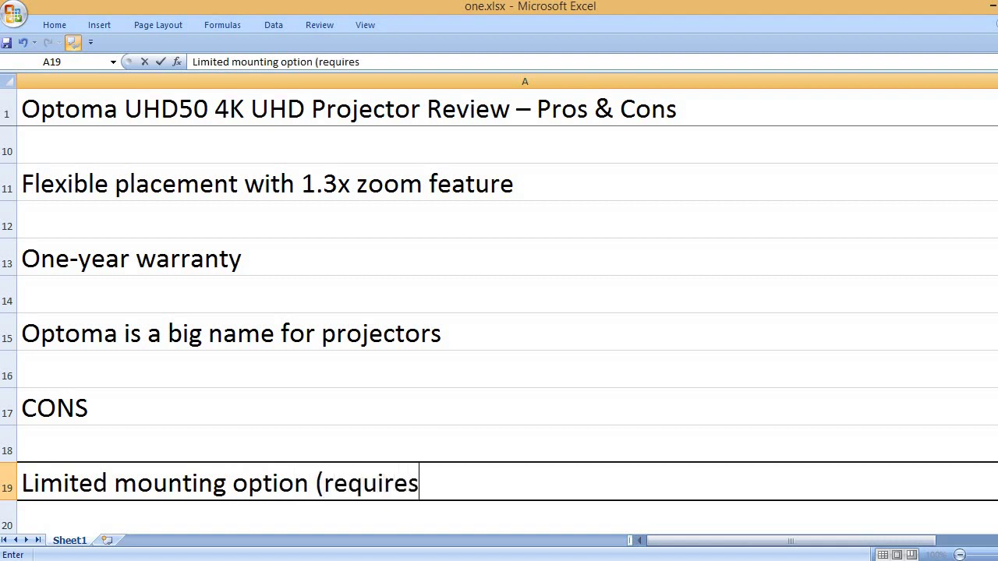
text( a separate )
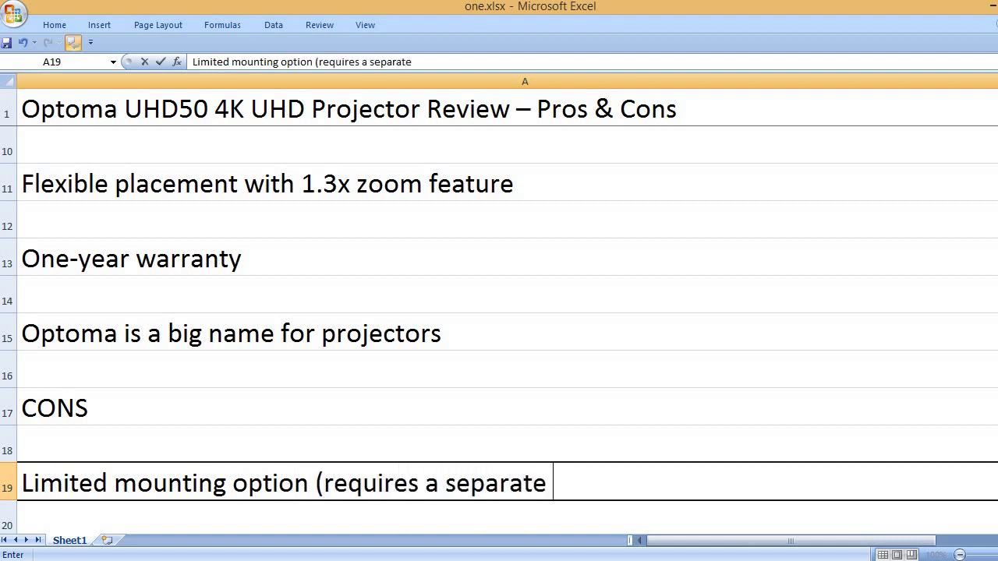
text(universal br)
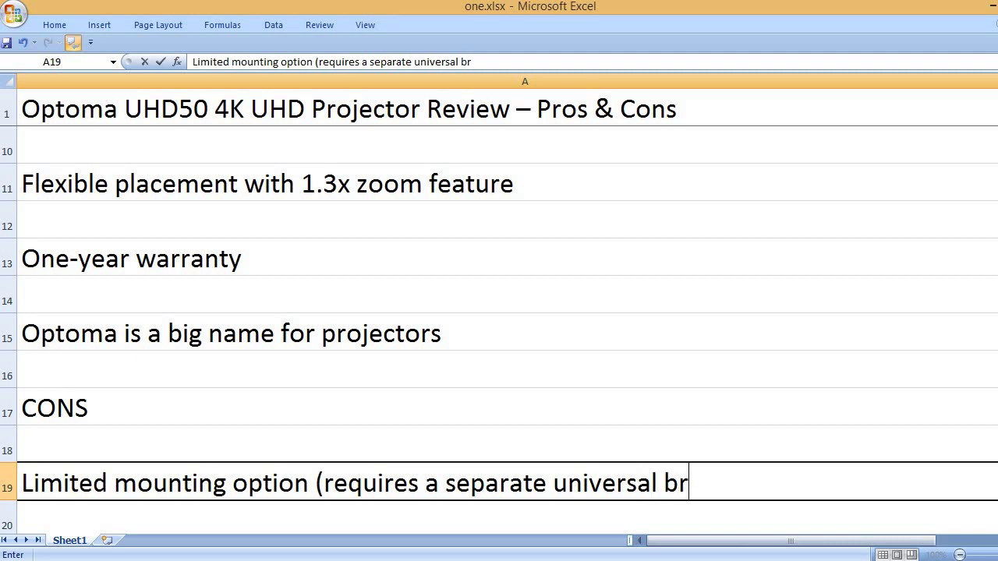
text(acket))
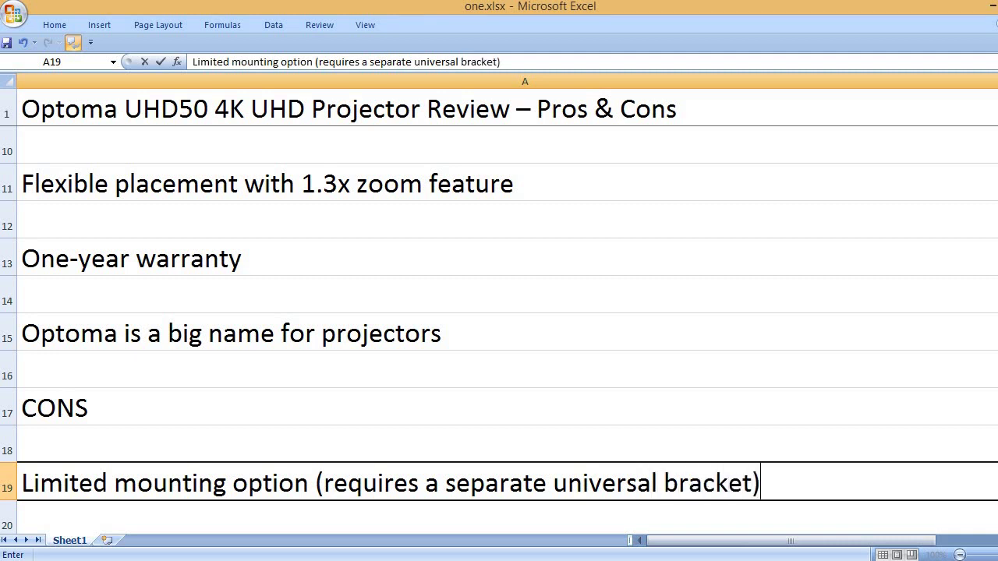
key(Return)
key(Return)
Add 'The built-in speakers might not be powerful enough for larger rooms' and 'Limited contrast'.
text(The )
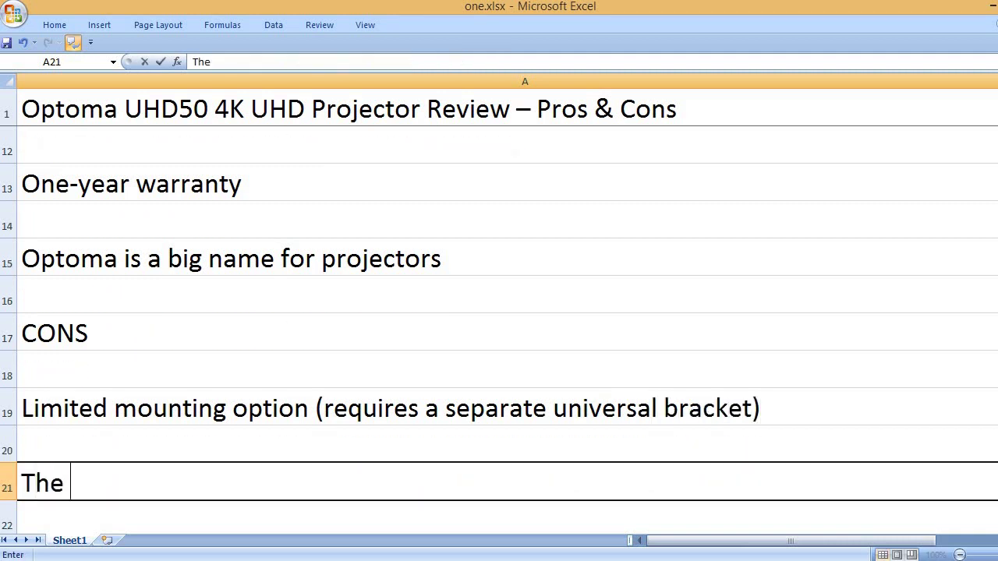
text(built-in sp)
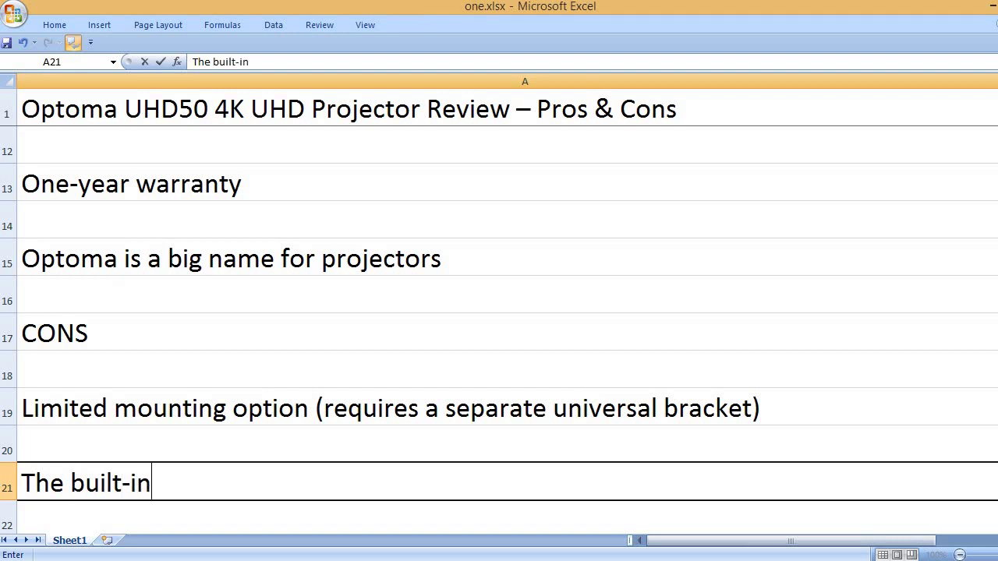
key(BackSpace)
text(pea)
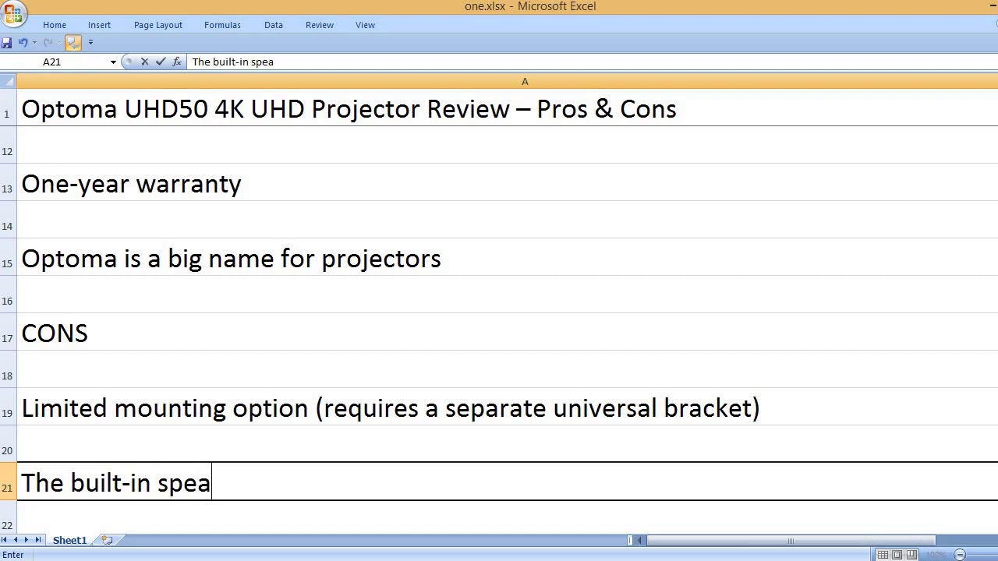
text(kers migh)
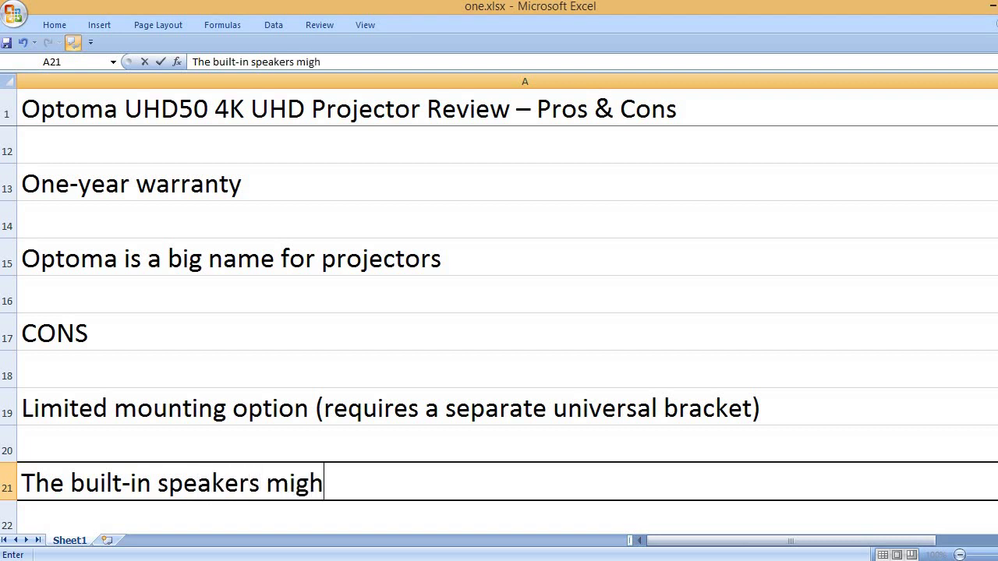
text(t not be power)
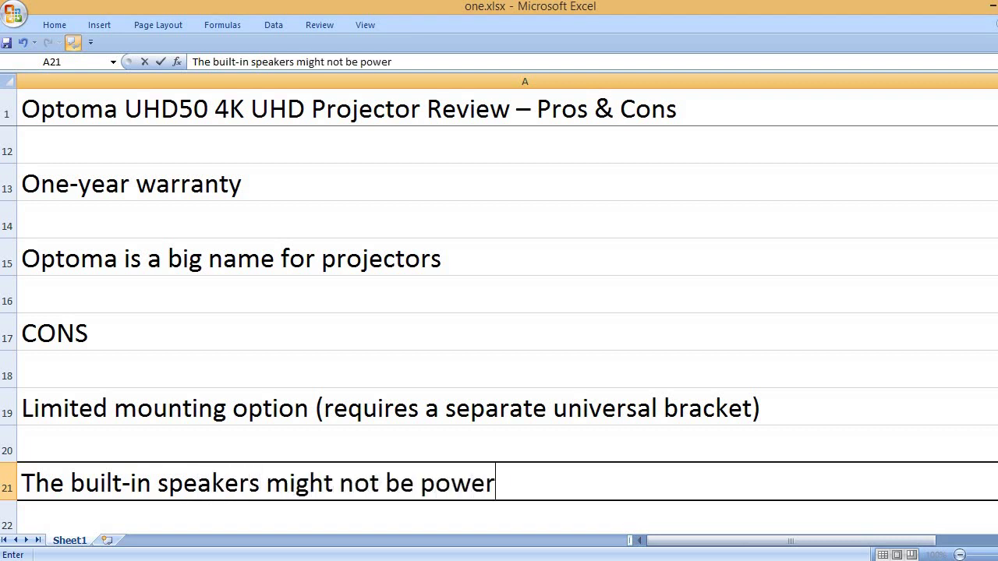
text(ful enough for )
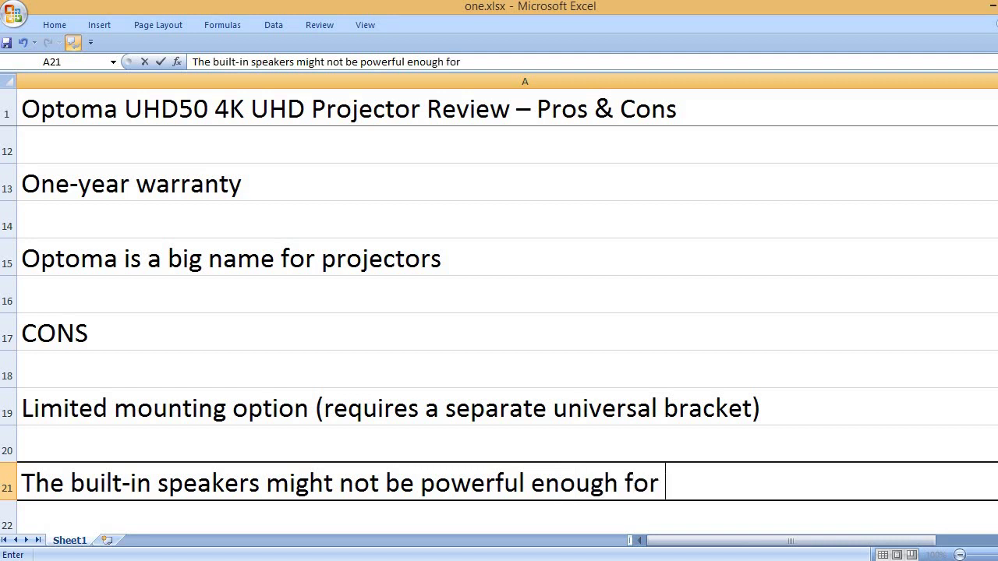
text(larger rooms)
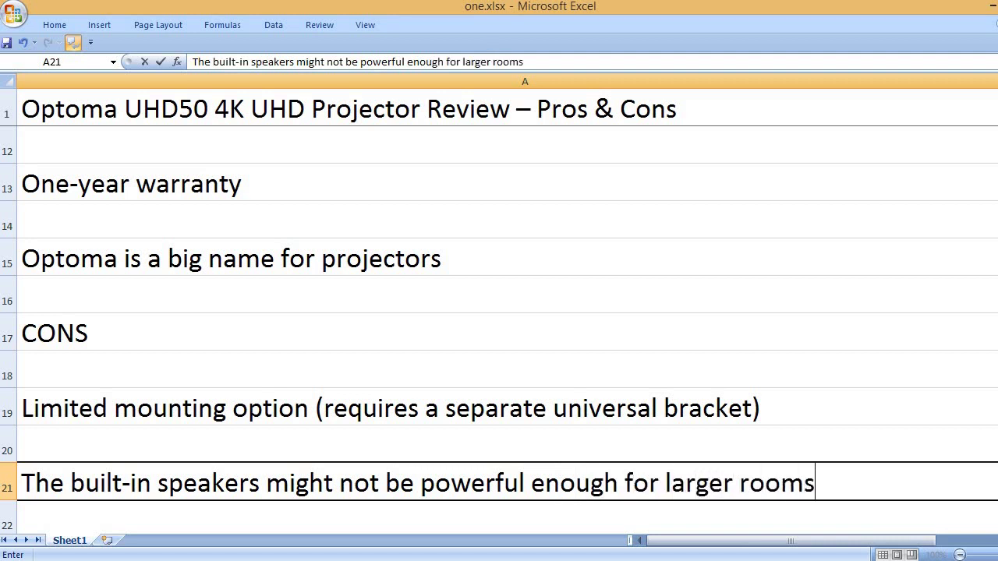
key(Return)
key(Return)
text(Limit)
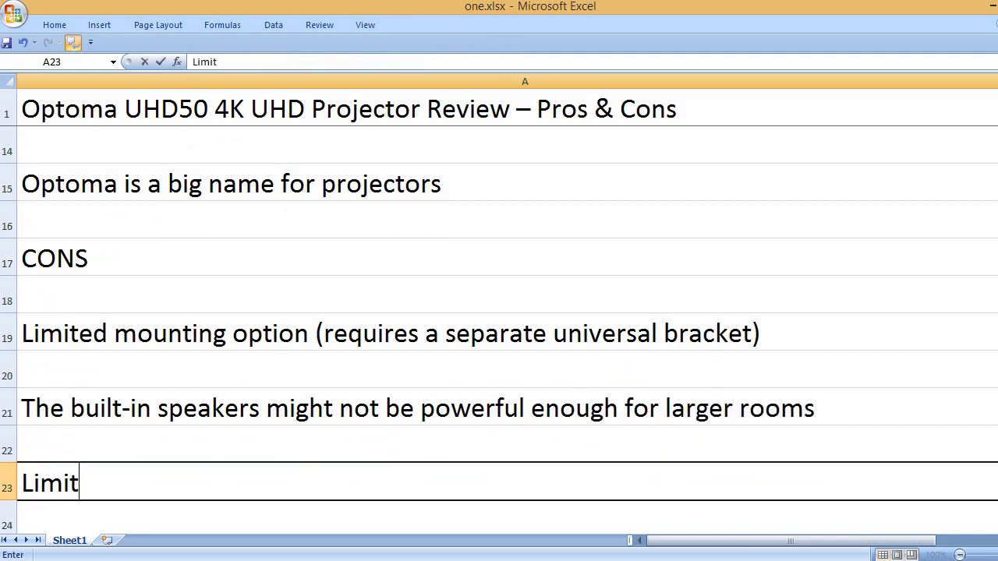
text(ed contrast)
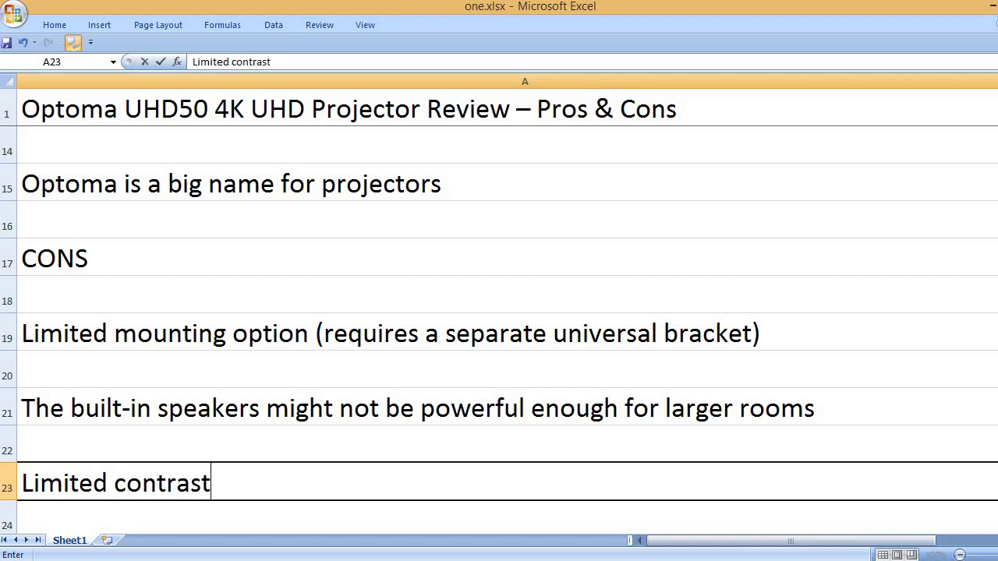
key(Return)
key(Return)
Enter the KEY FEATURES heading with '4k resolution', '2400 lumens brightness' and 'RGBRGB color wheel'.
text(KE)
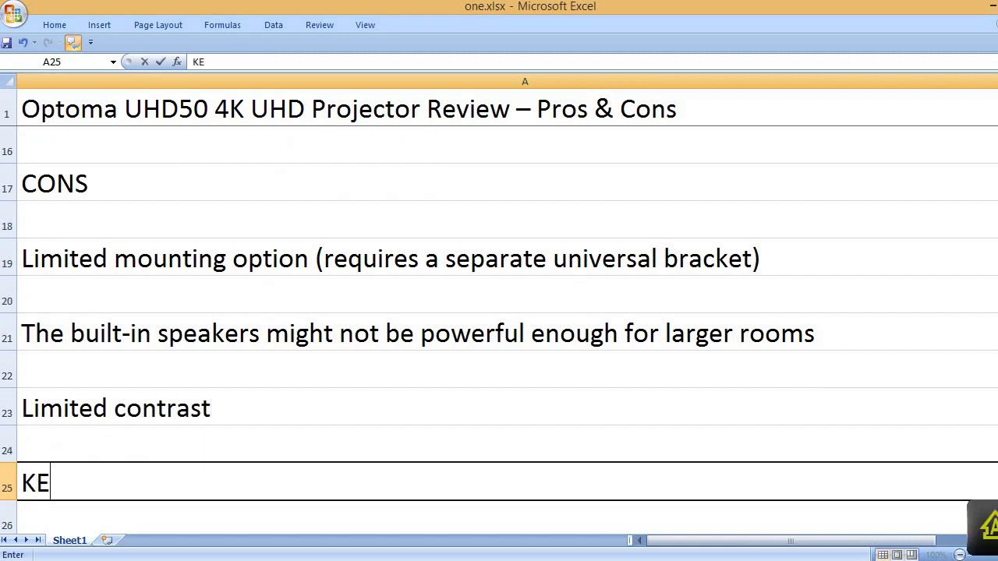
text(Y FEATURES)
key(Return)
key(Return)
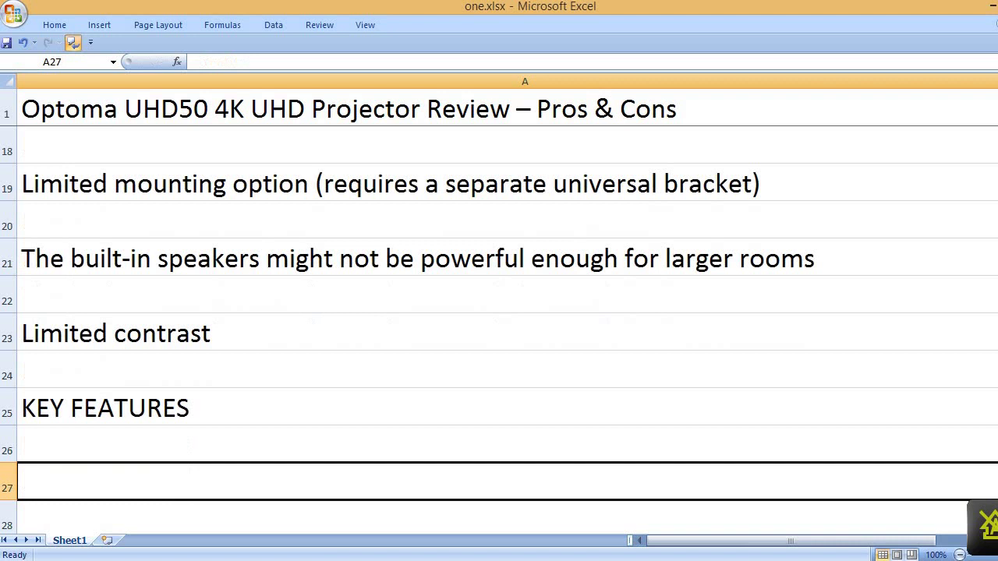
text(4k)
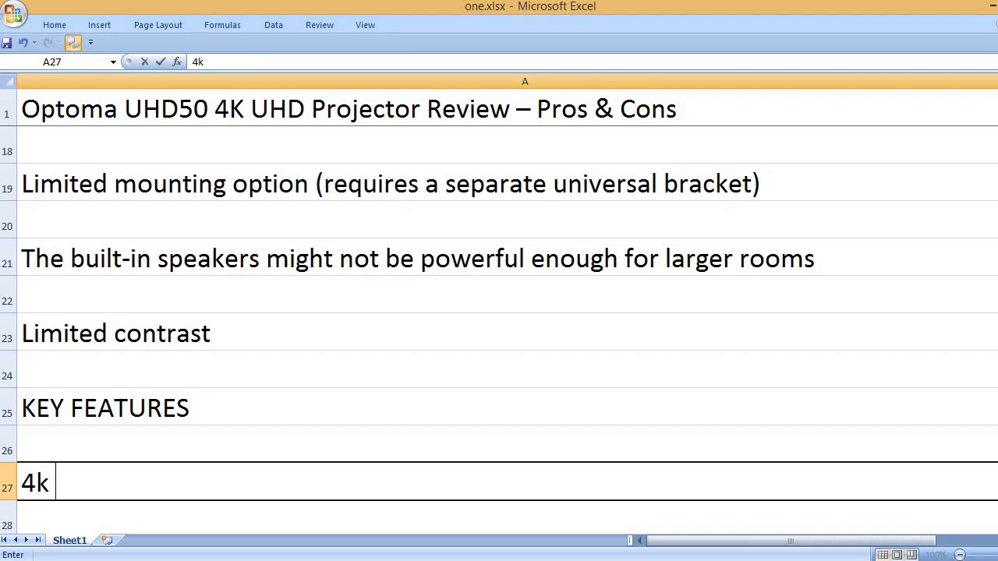
text( resolution)
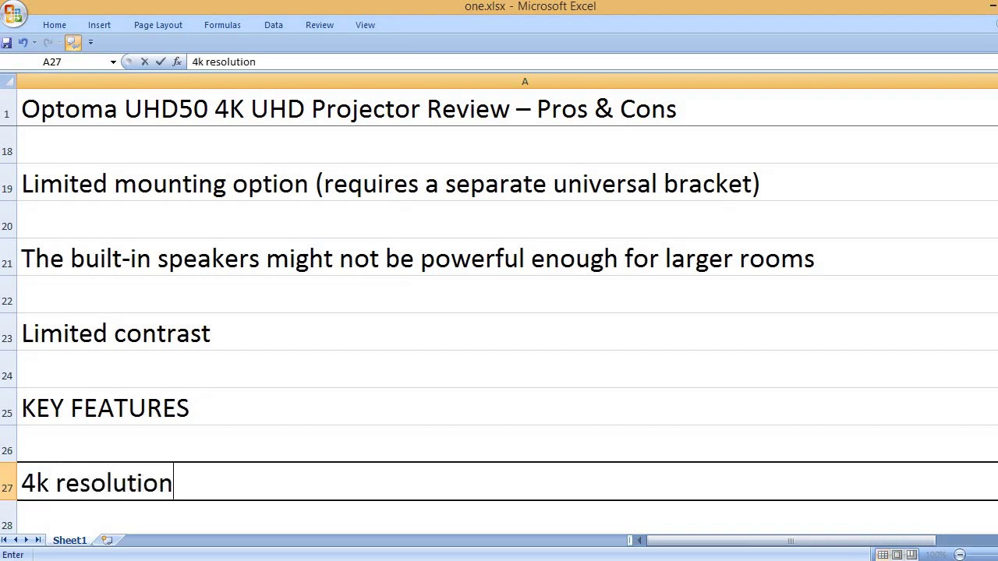
key(Return)
key(Return)
text(24)
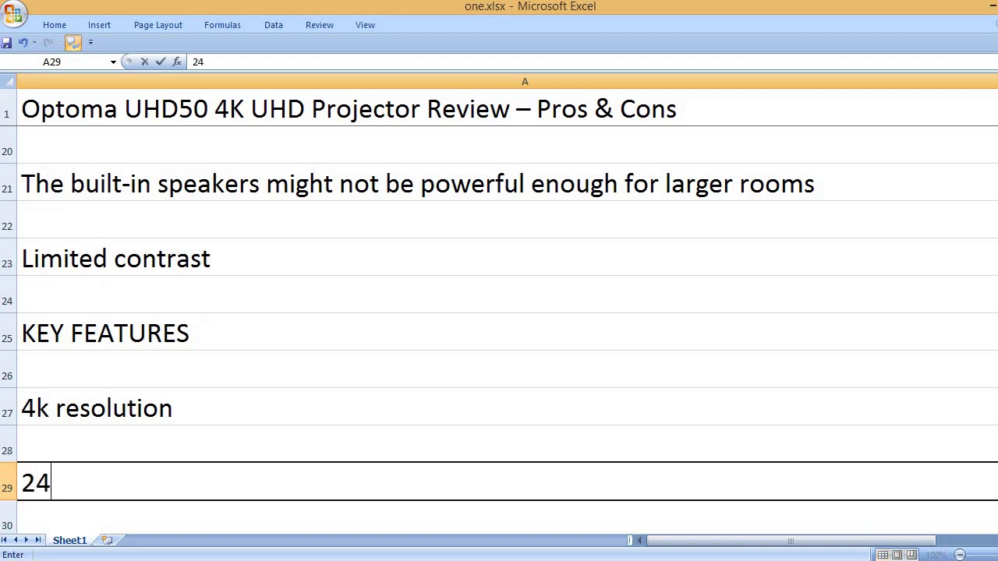
text(00 lumens brightness)
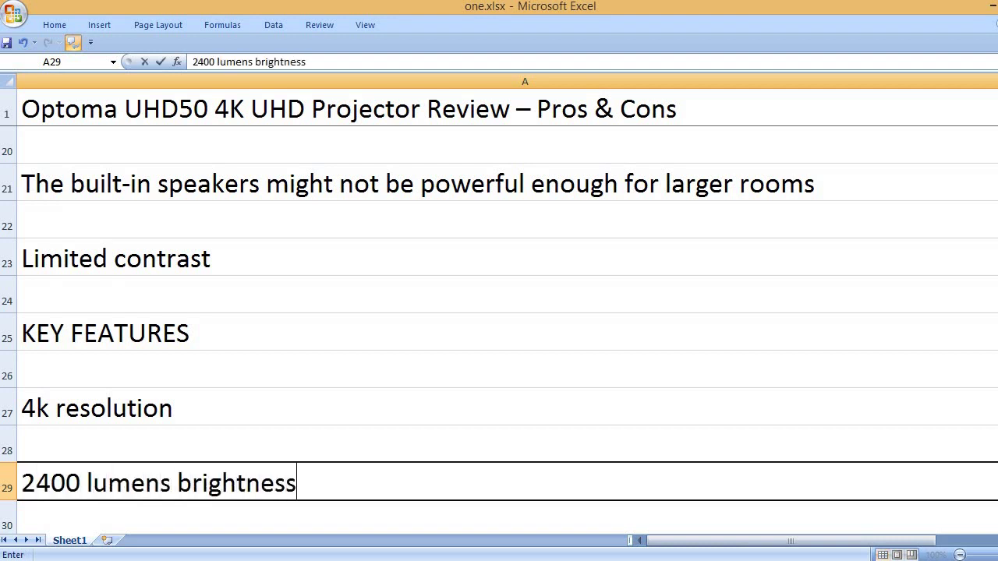
key(Return)
key(Return)
text(RGBRGB)
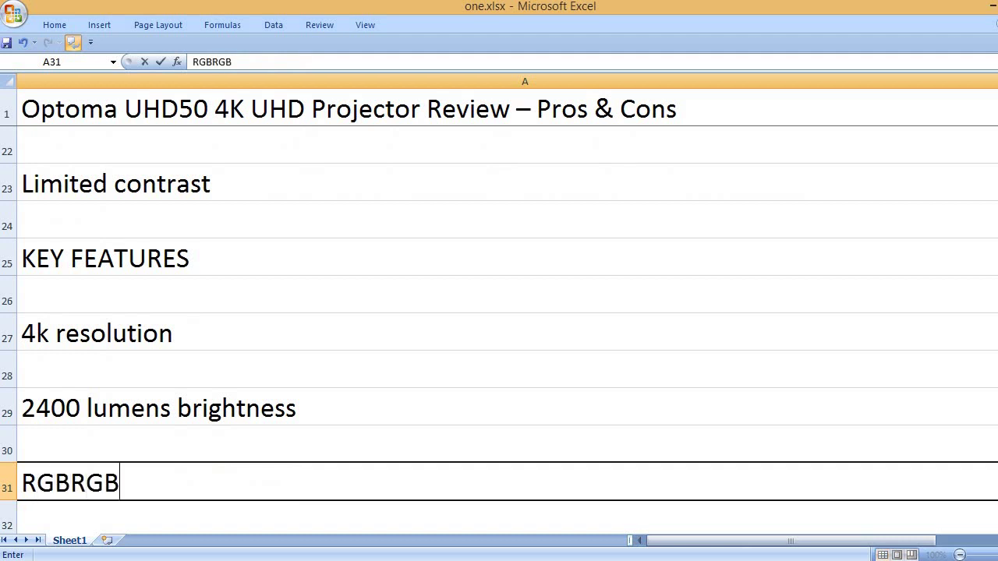
text( color wheel)
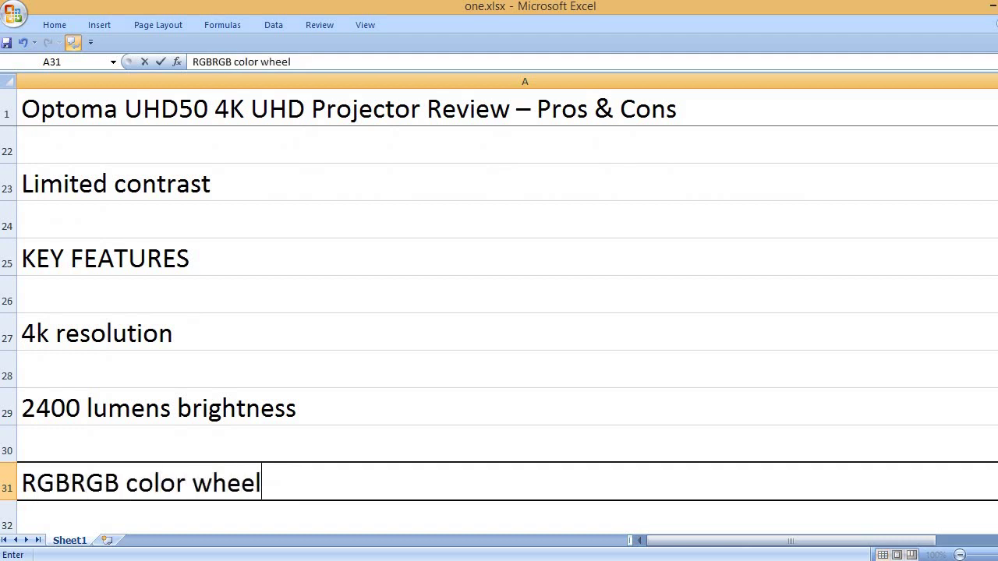
key(Return)
key(Return)
Add 'HDR 10 compatible', '1.3x zoom' and the '1.21 to 1.59 is to 1 throw ratio' line.
text(HDR)
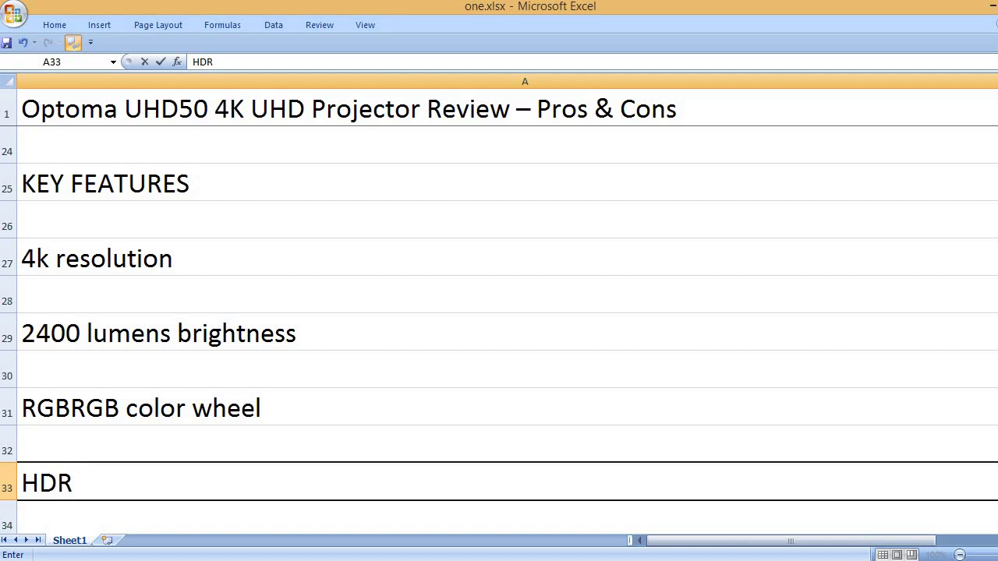
text( 10 compatible)
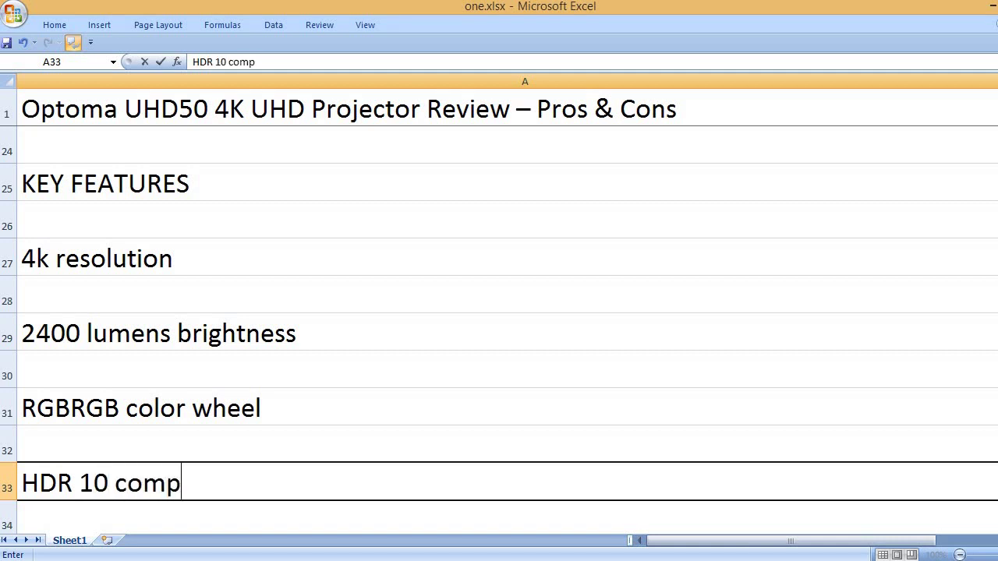
key(Return)
key(Return)
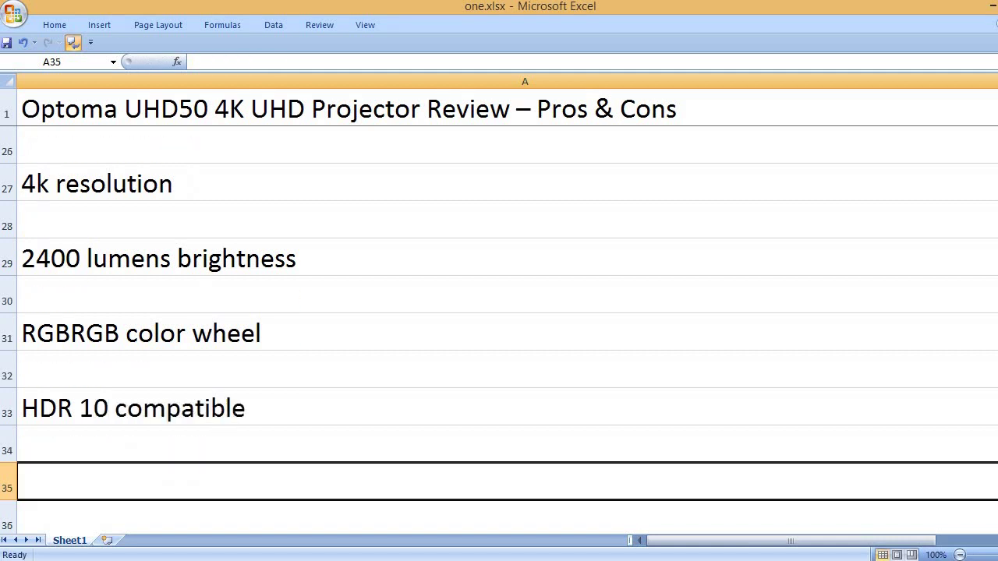
text(1.3x)
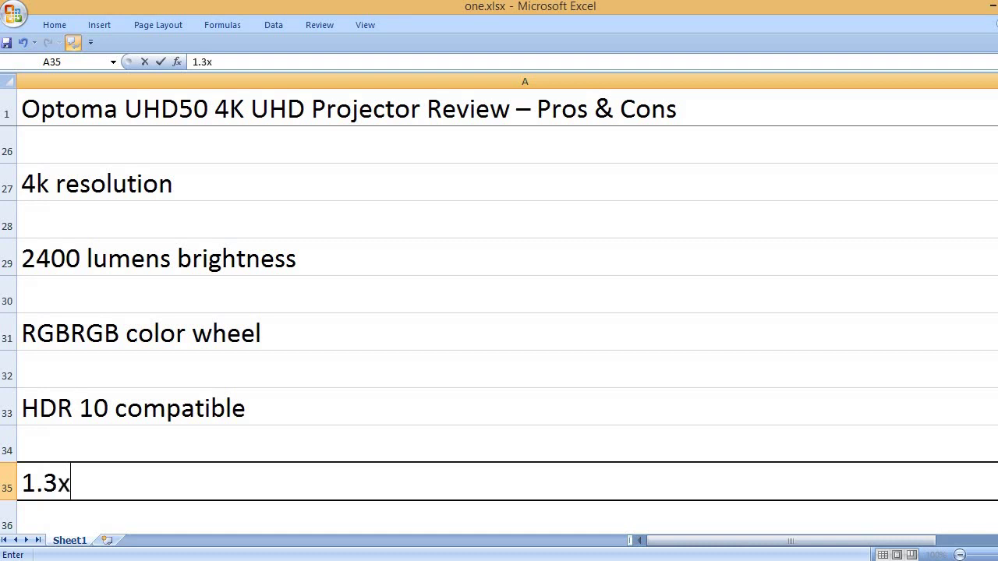
text( zoom)
key(Return)
key(Return)
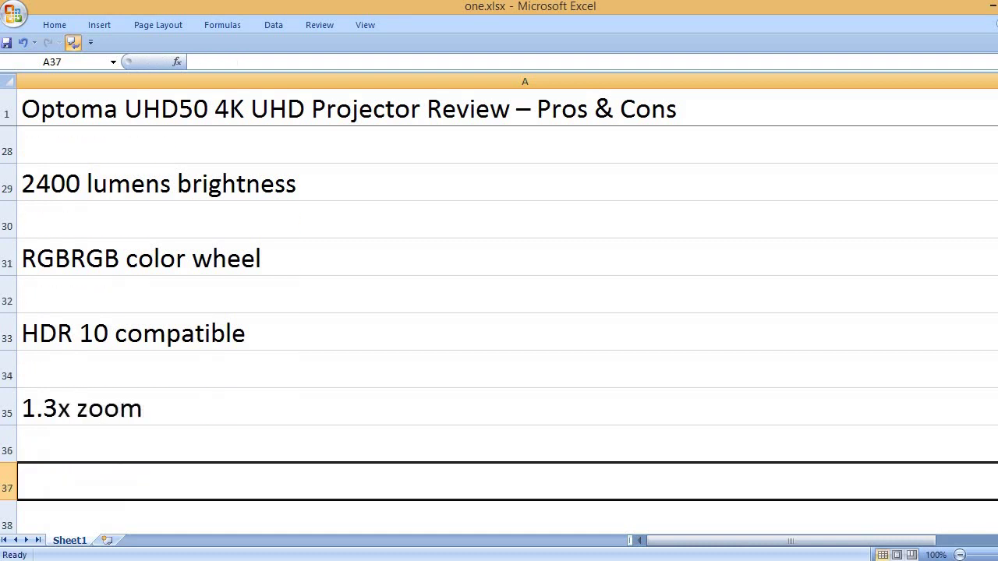
text(1.21)
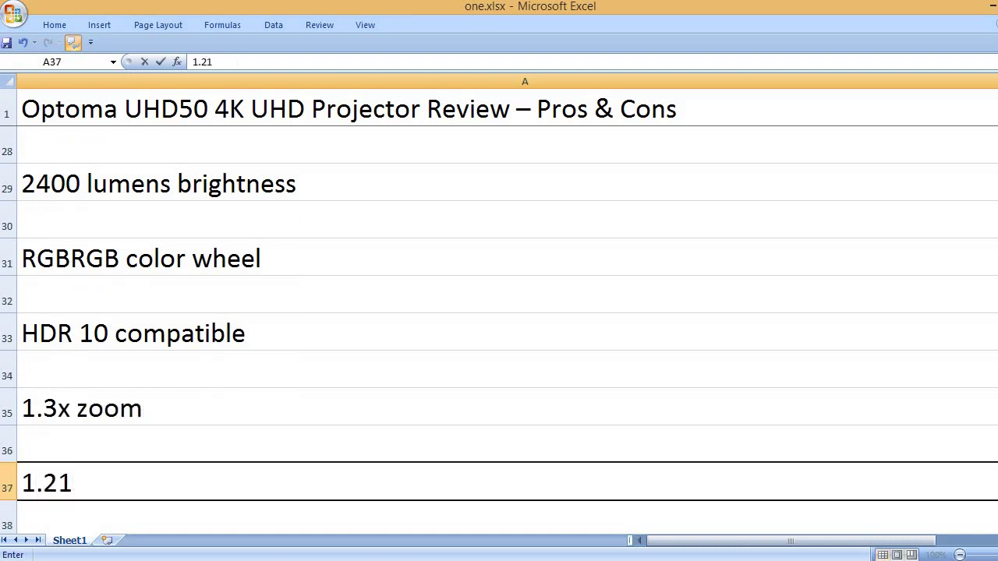
text( to 1.)
text(59)
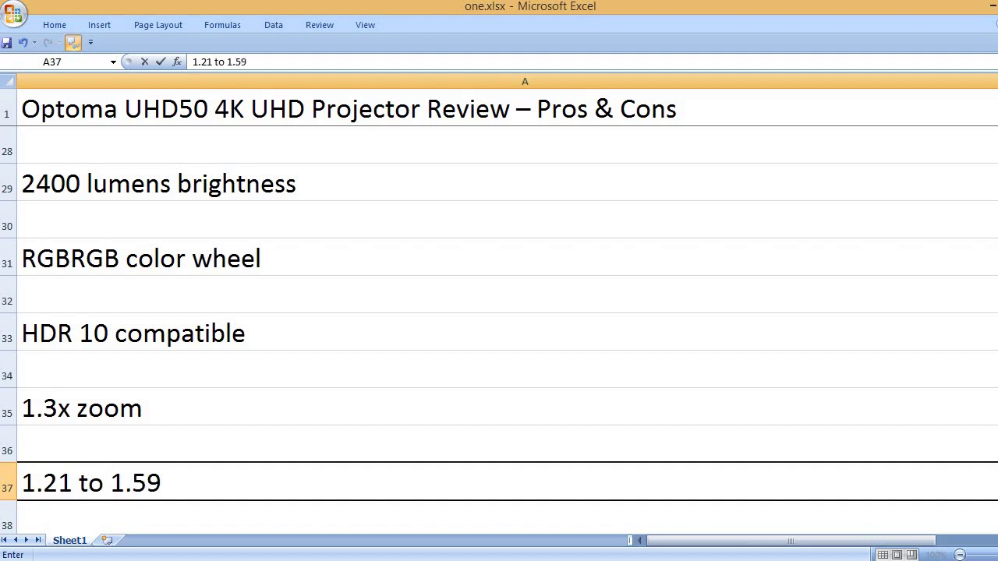
text( is to 1 on)
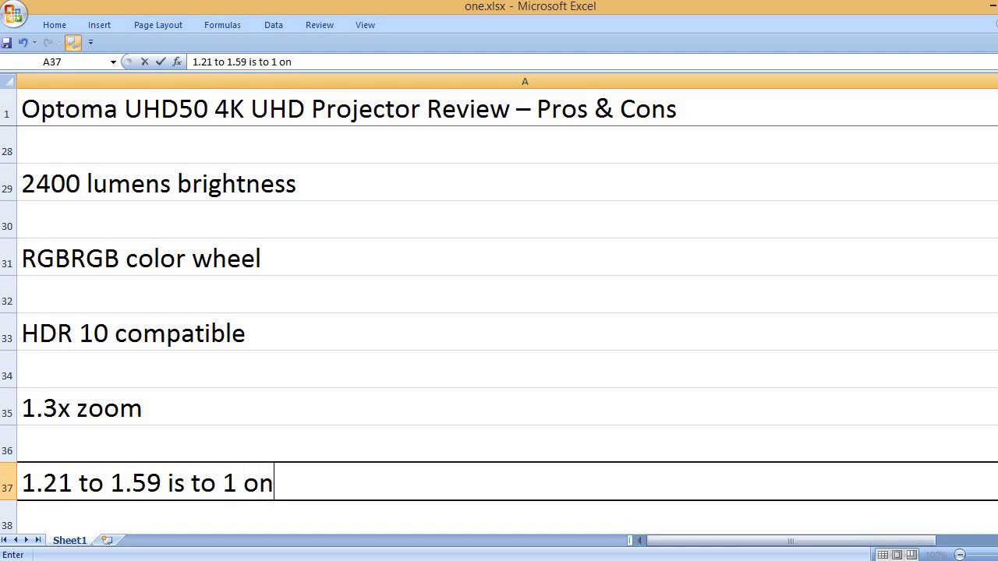
key(BackSpace)
key(BackSpace)
text(contra)
key(BackSpace)
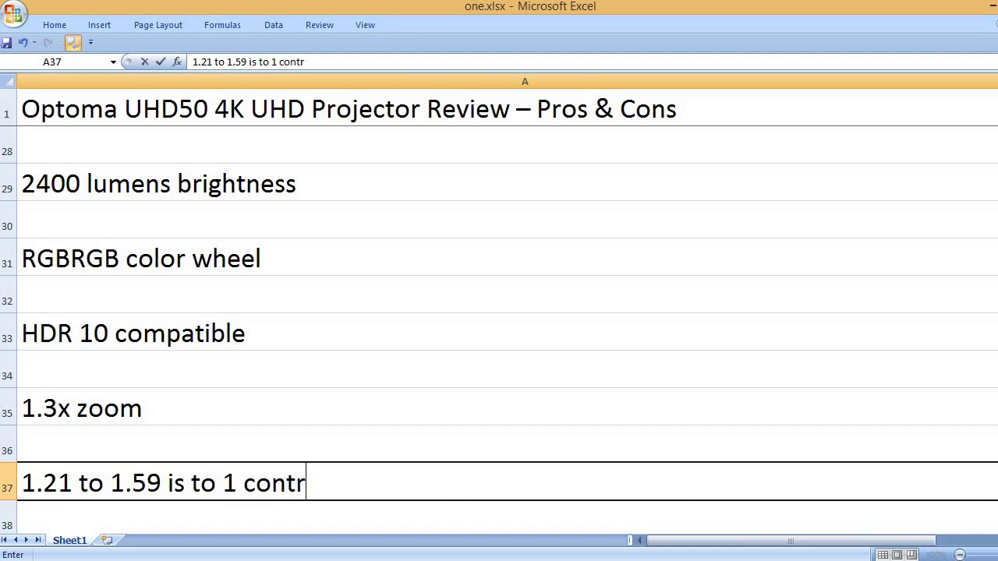
key(BackSpace)
key(BackSpace)
key(BackSpace)
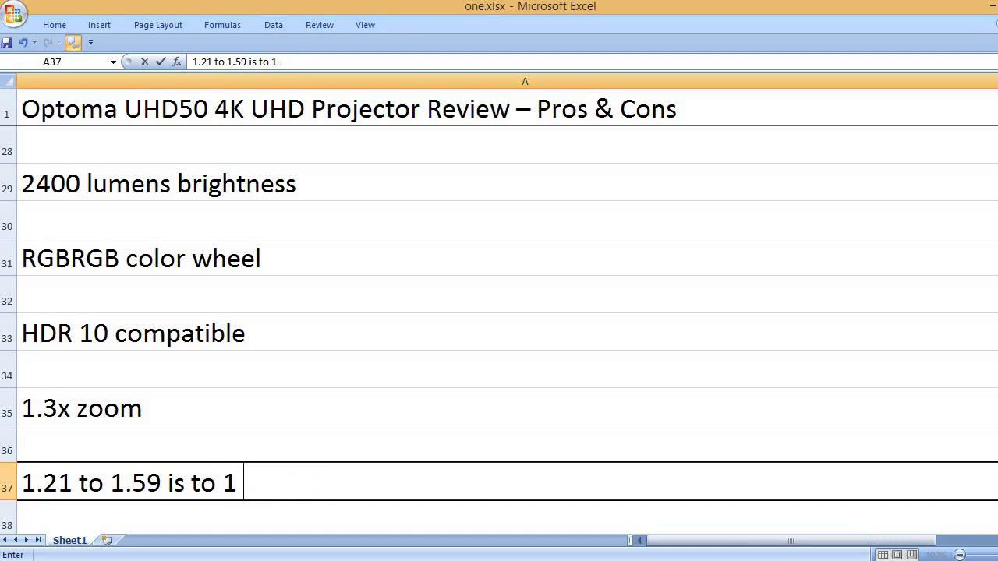
text(throw ratio)
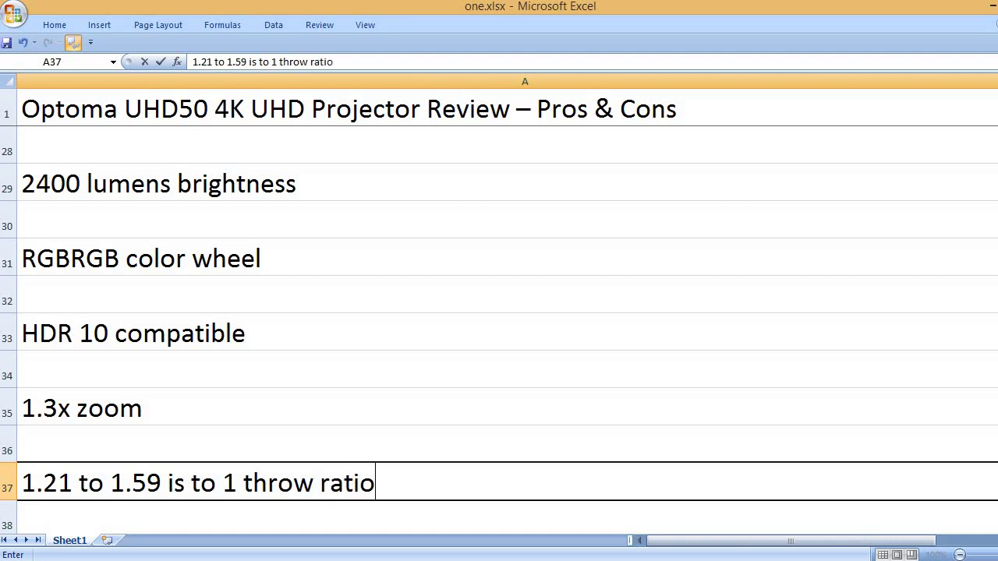
key(Return)
key(Return)
Add 'VGA, 2 x HDMI connectivity ports', 'Dual 5-watt speakers' and 'RS232 controllable IR remote'.
text(V)
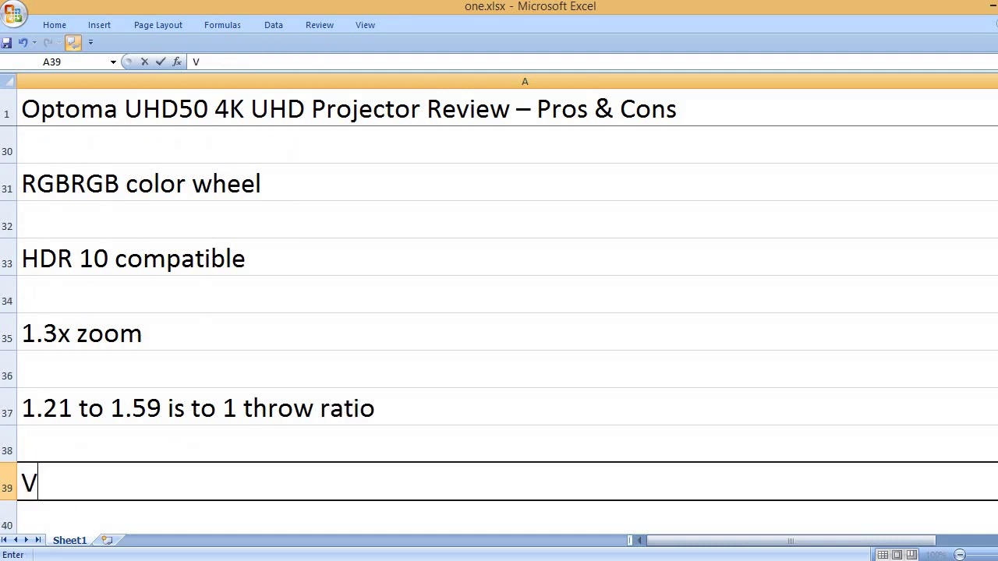
text(GA, 2 x )
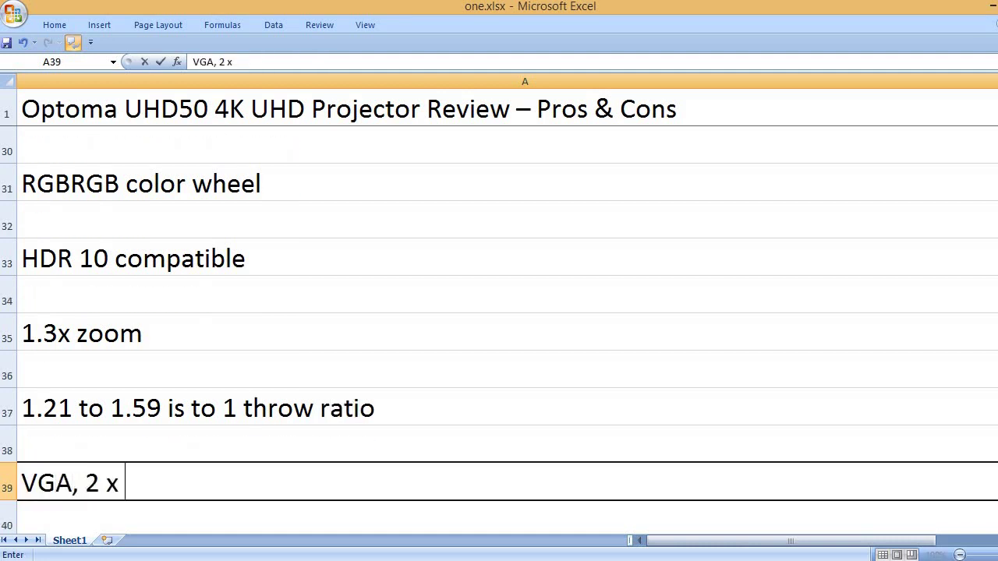
text(HDMI conn)
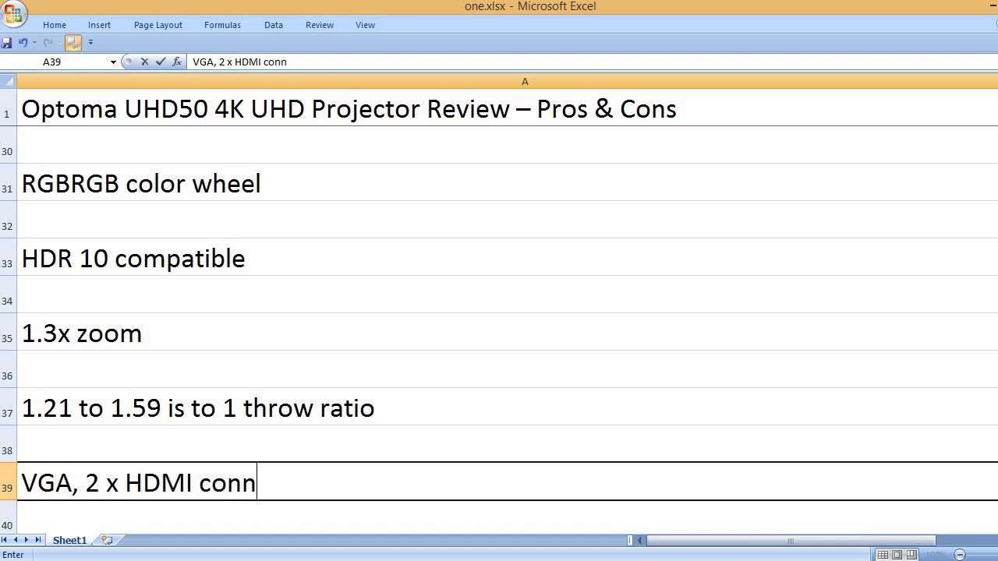
text(ectivity ports)
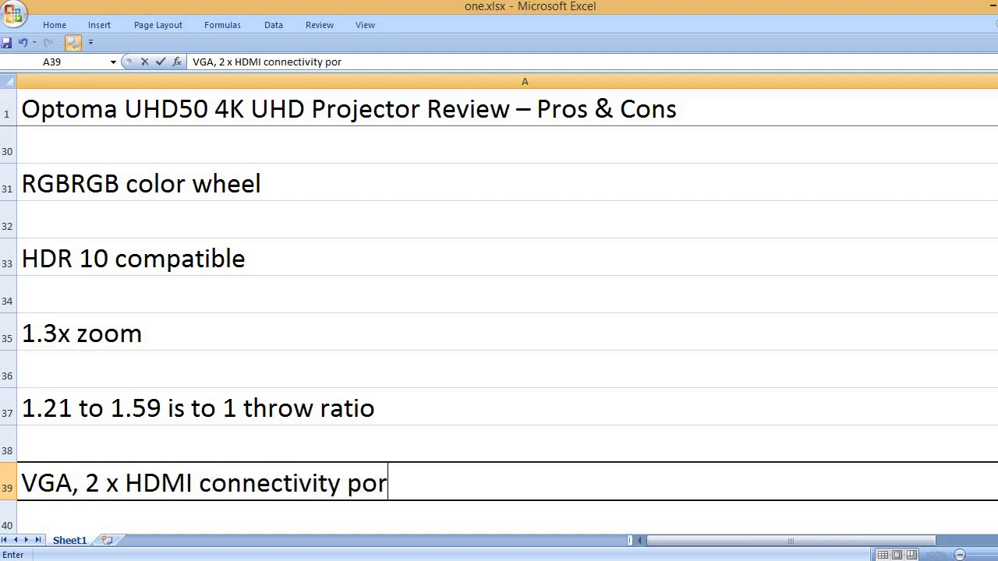
key(Return)
key(Return)
text(Dual )
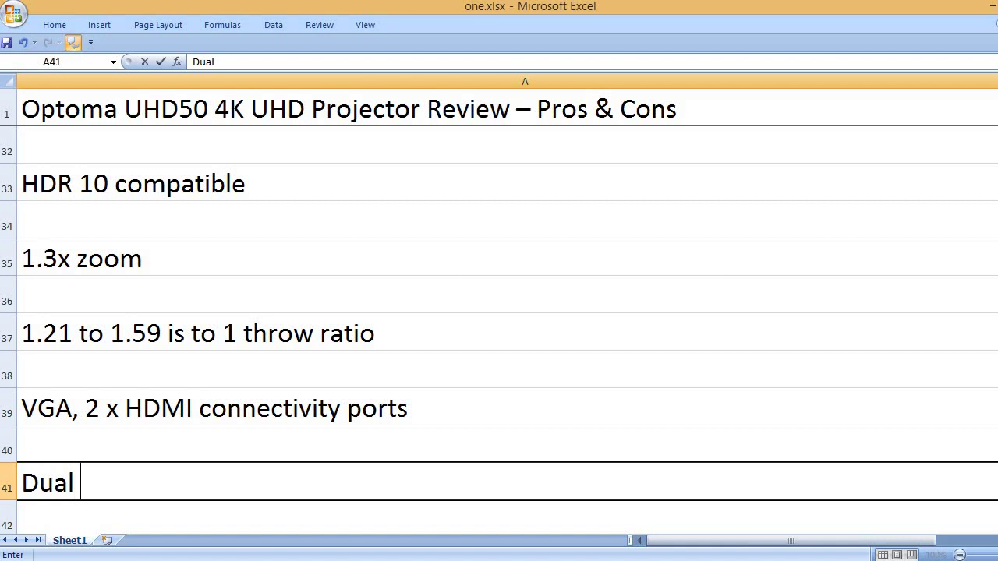
text(5-watt )
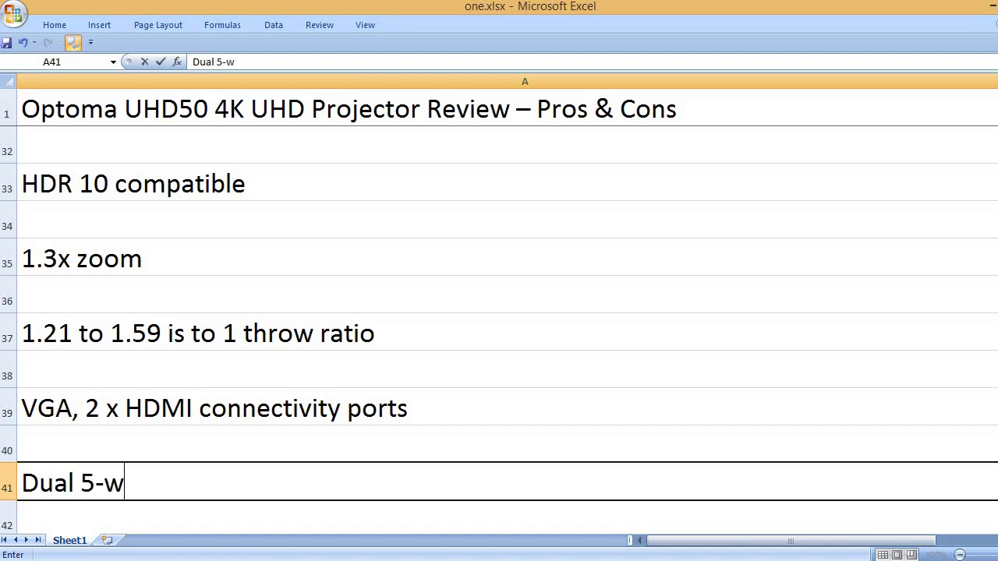
text(speakers)
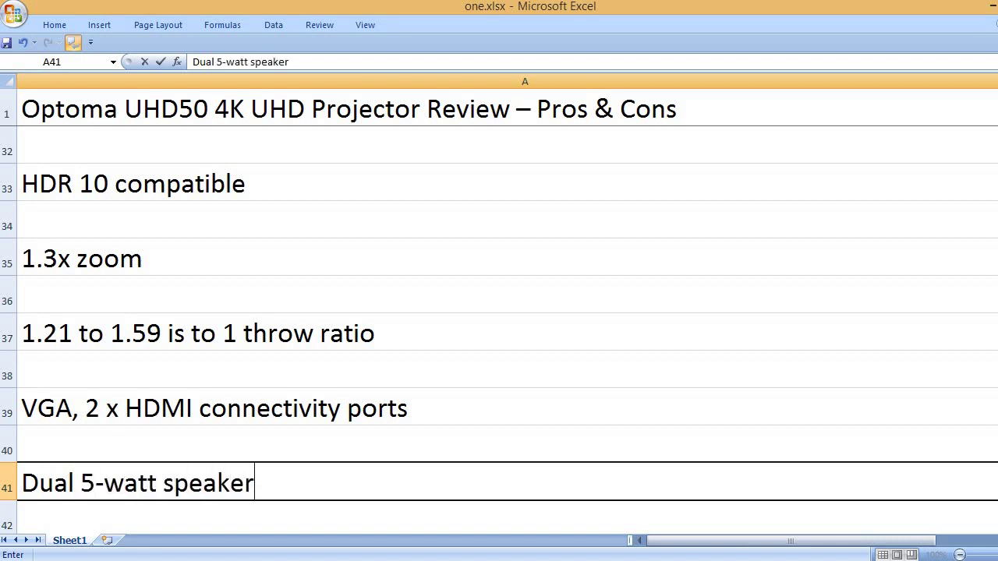
key(Return)
key(Return)
text(RS)
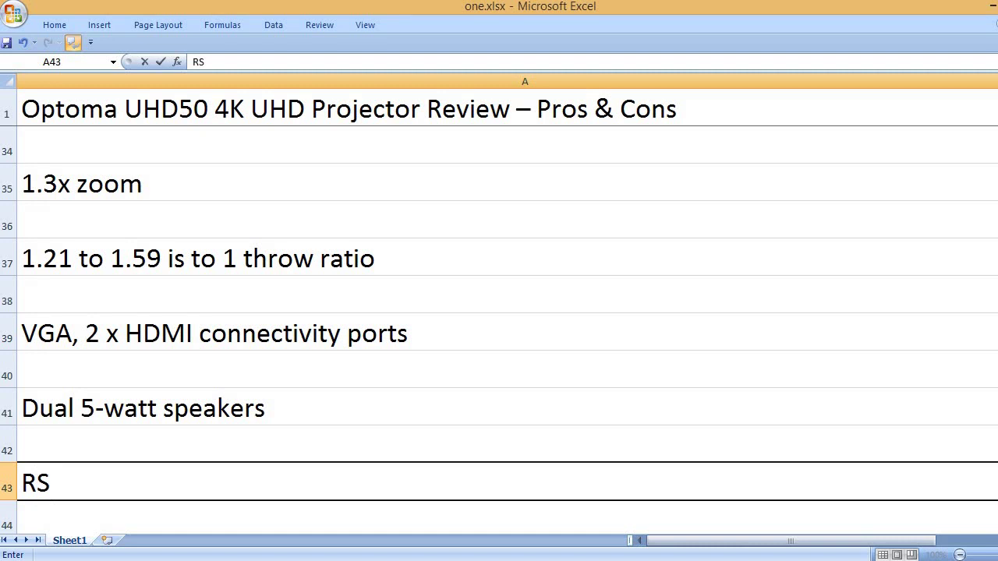
text(232)
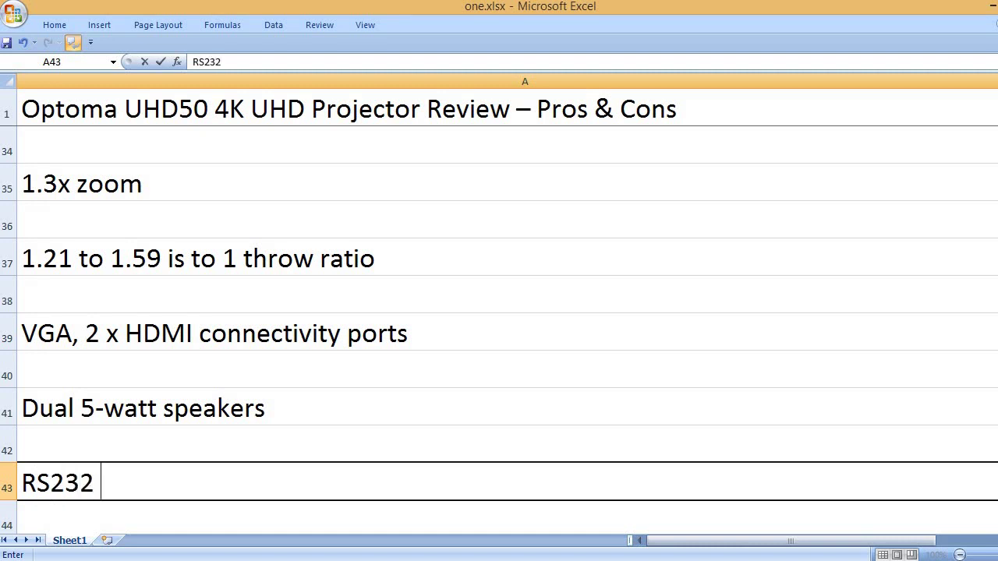
text( controllable)
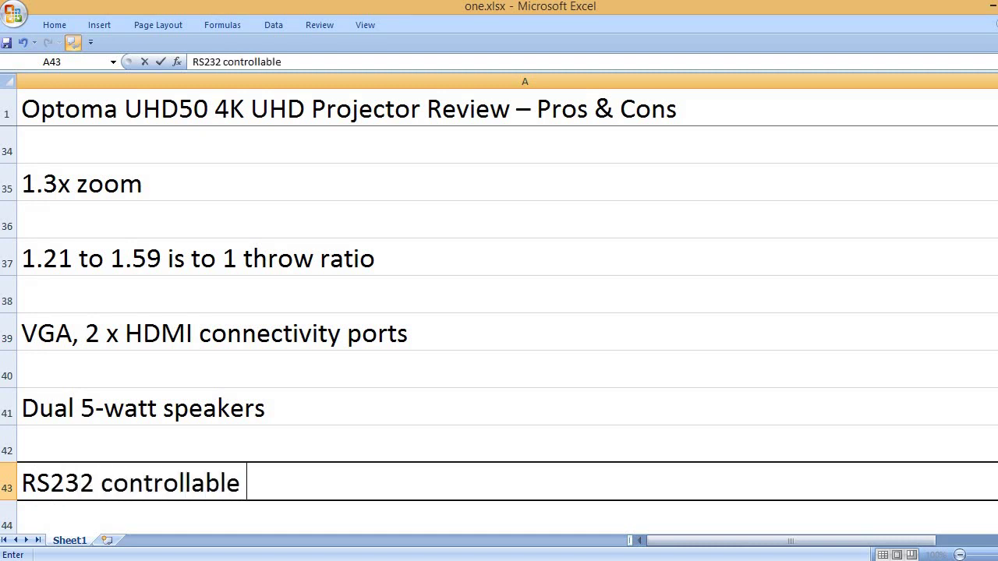
text( IR remote)
key(Return)
key(Return)
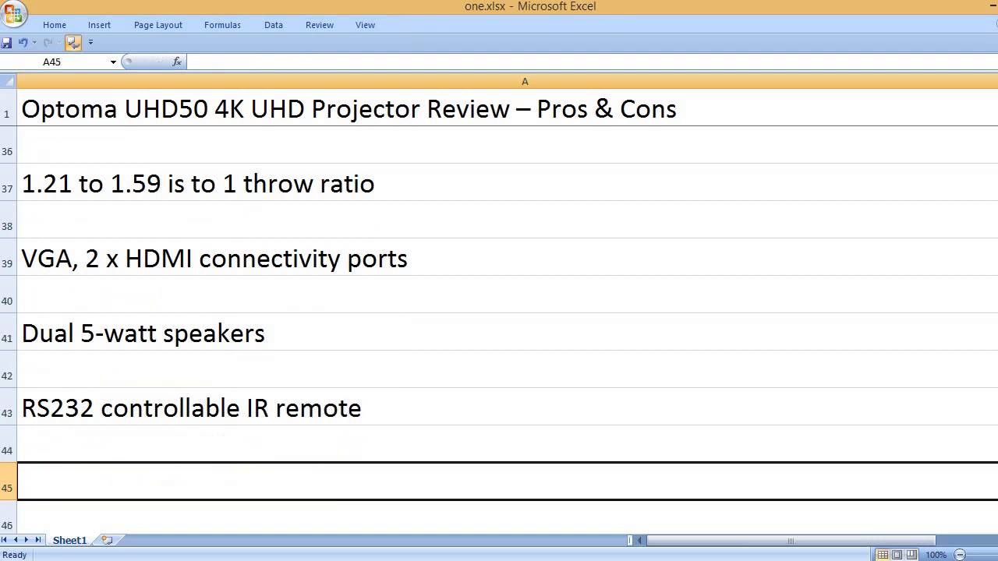
Add '15.75 x 15.24 x 6.34 inches product dimensions', '10.91 pounds weight', 'Optoma brand name' and 'E20PUHD50 model number'.
text(15.7)
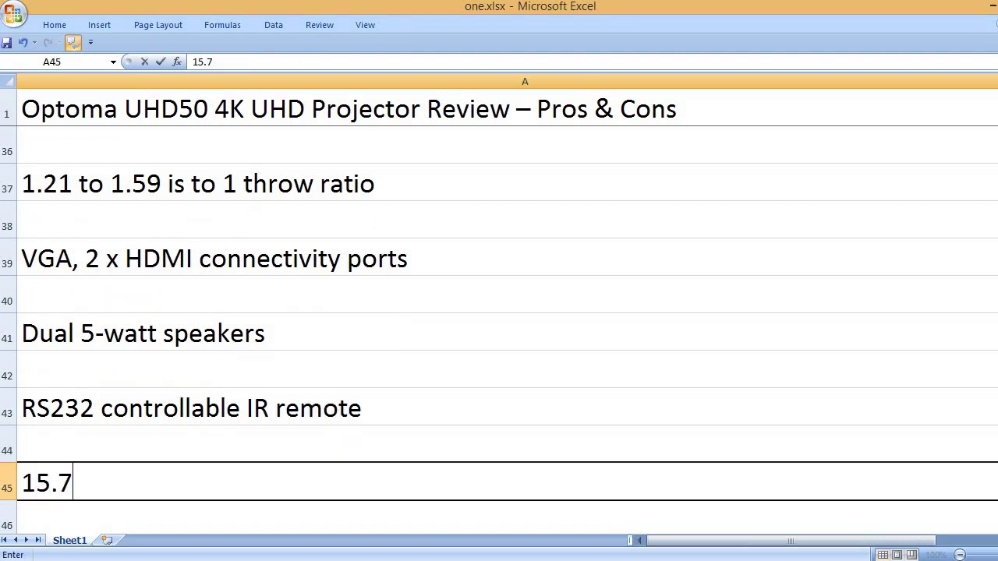
text(5 x 15.24)
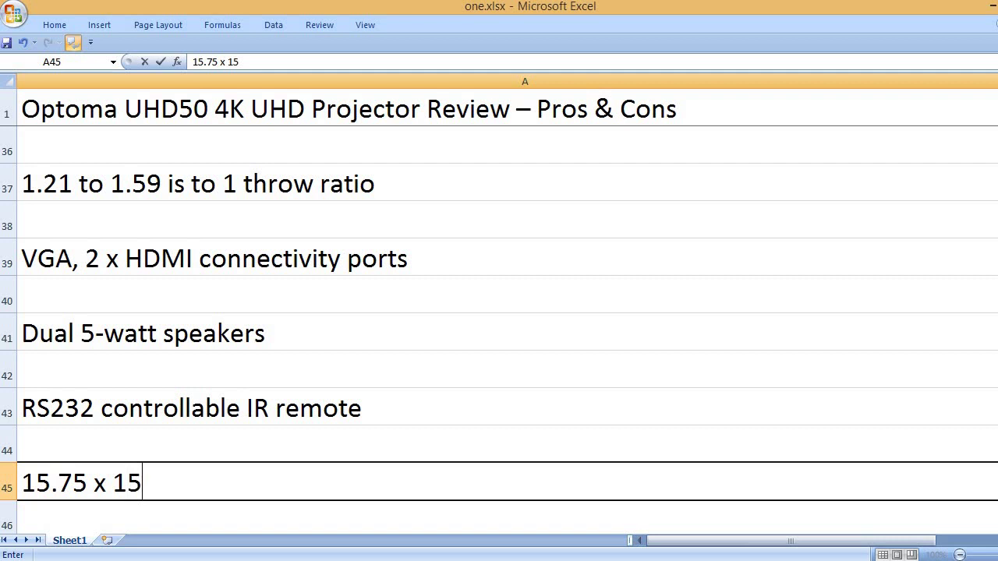
text( x )
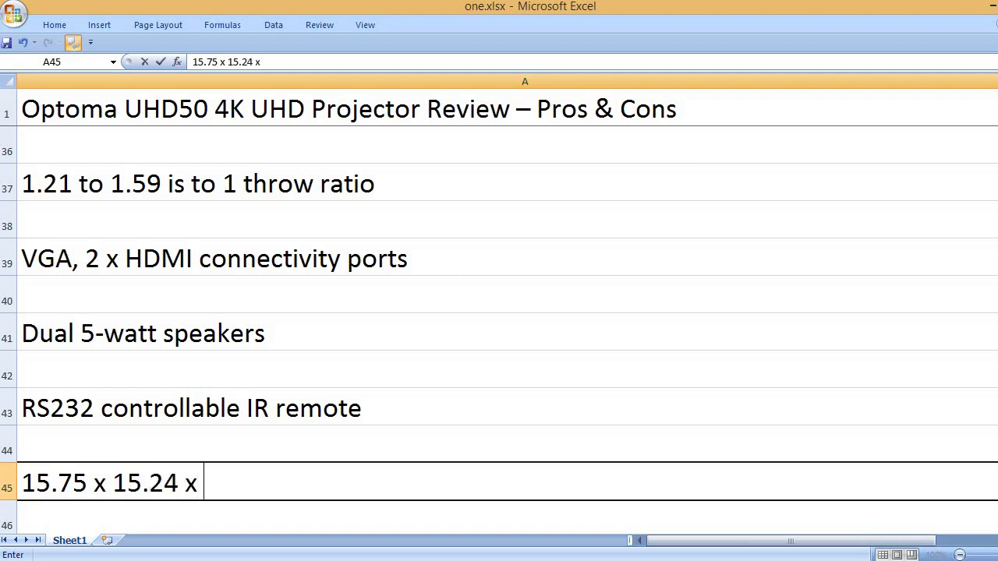
text(6.)
text(34 inches product )
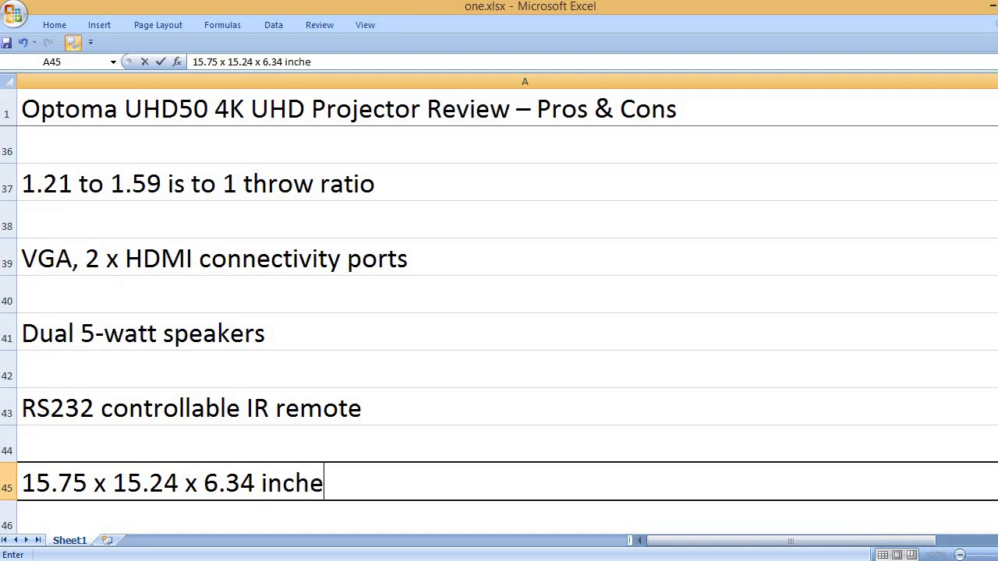
text(dimensions)
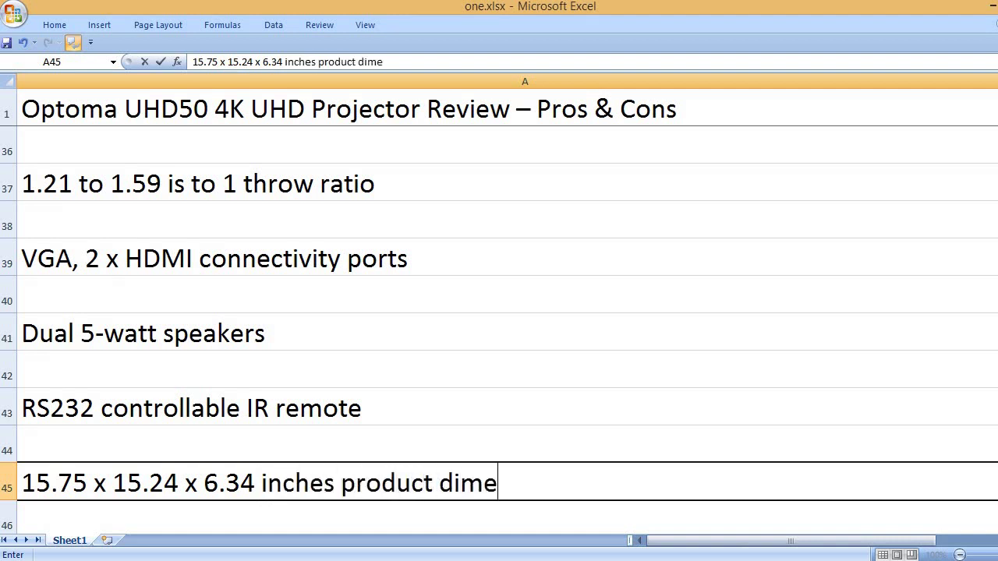
key(Return)
key(Return)
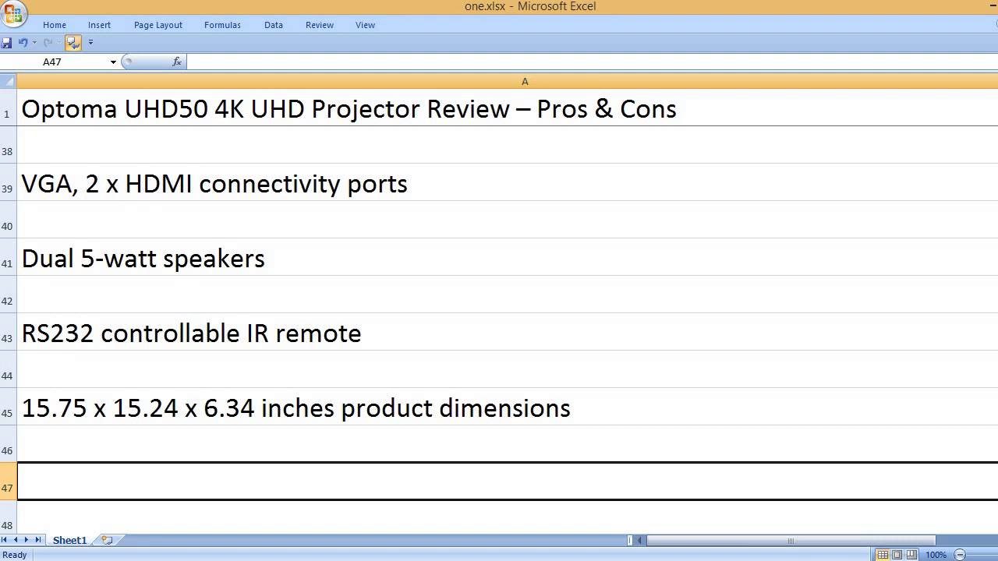
text(10.91)
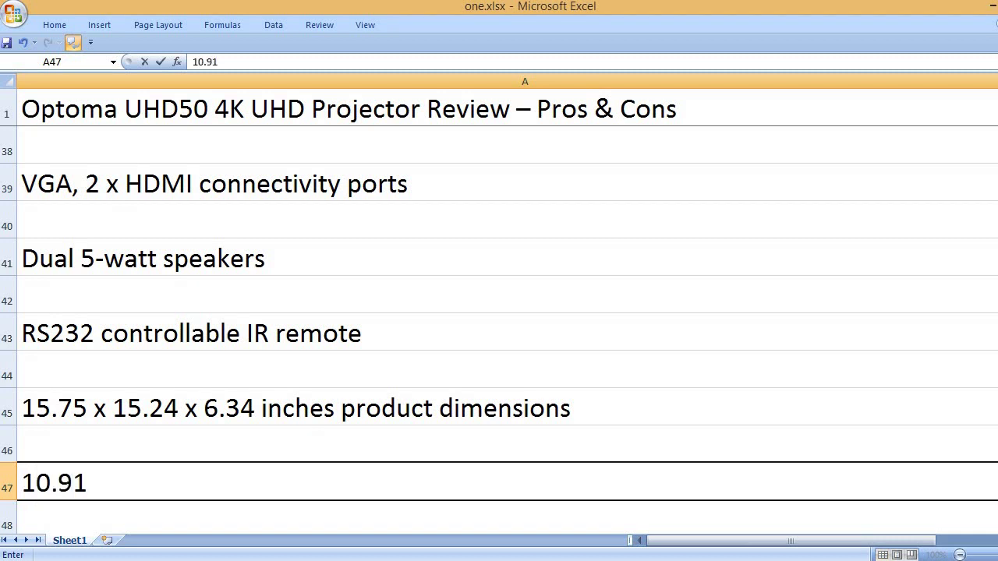
text( pounds w)
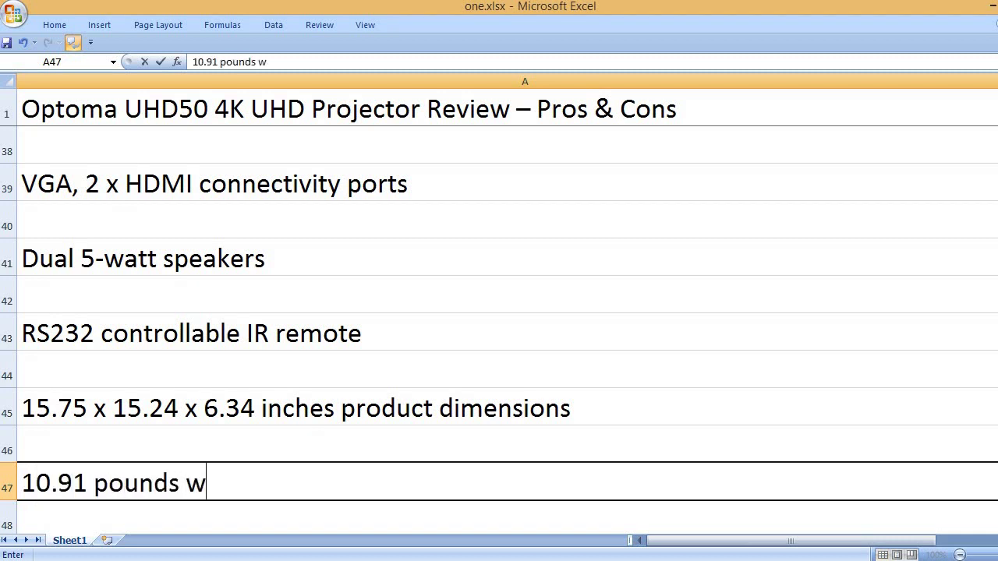
text(eight)
key(Return)
key(Return)
text(O)
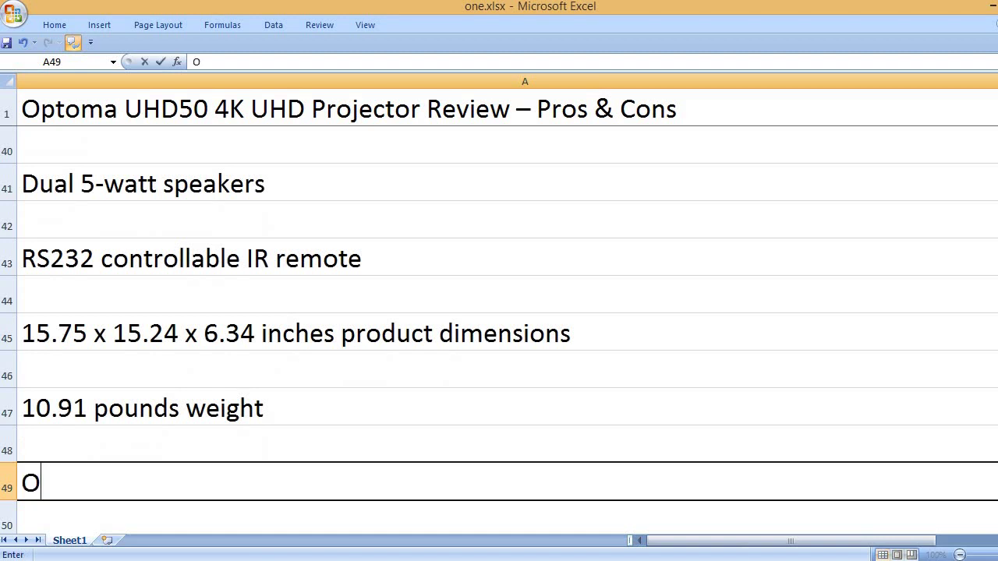
text(ptoma brand name)
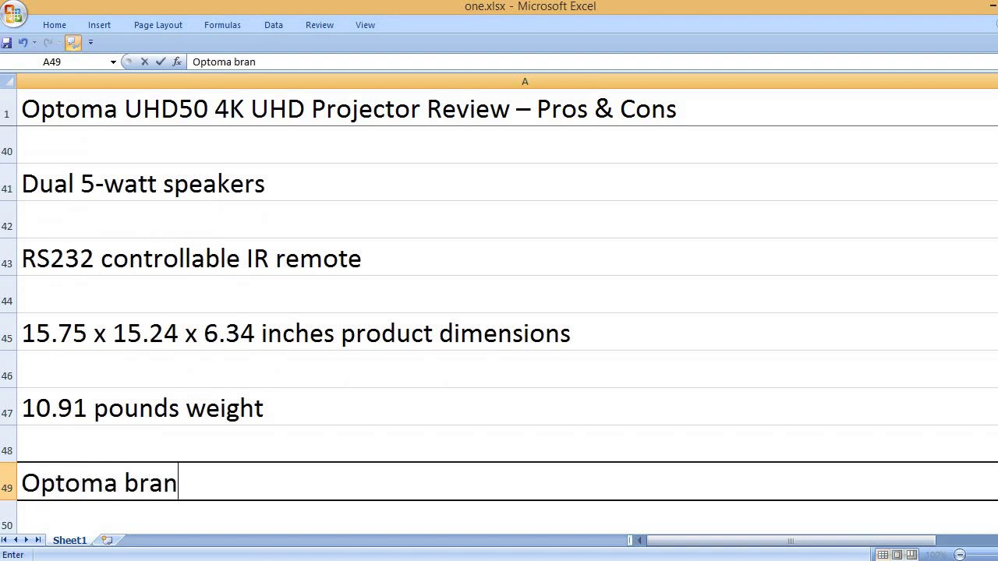
key(Return)
key(Return)
text(E)
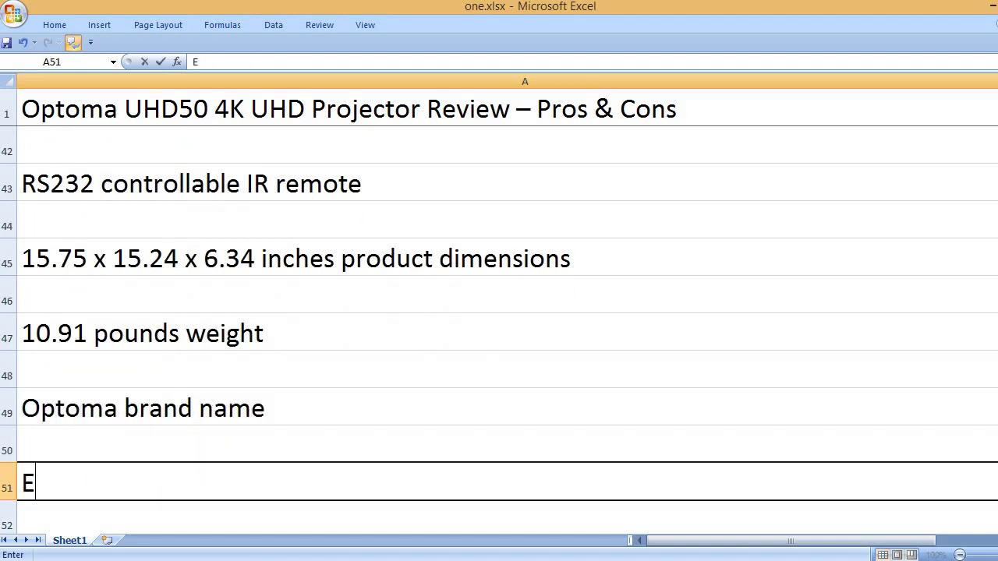
text(20)
text(PU)
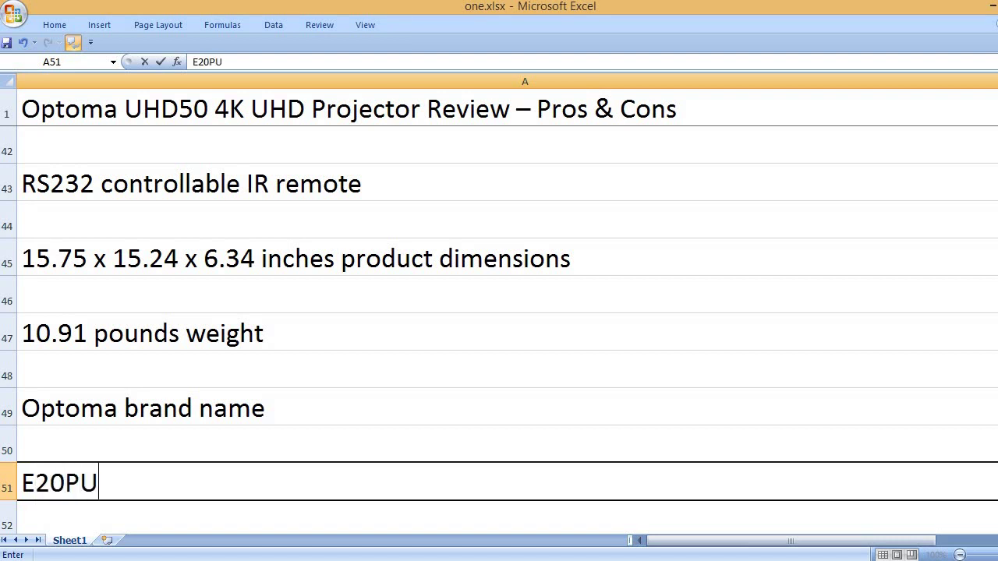
text(HD50 )
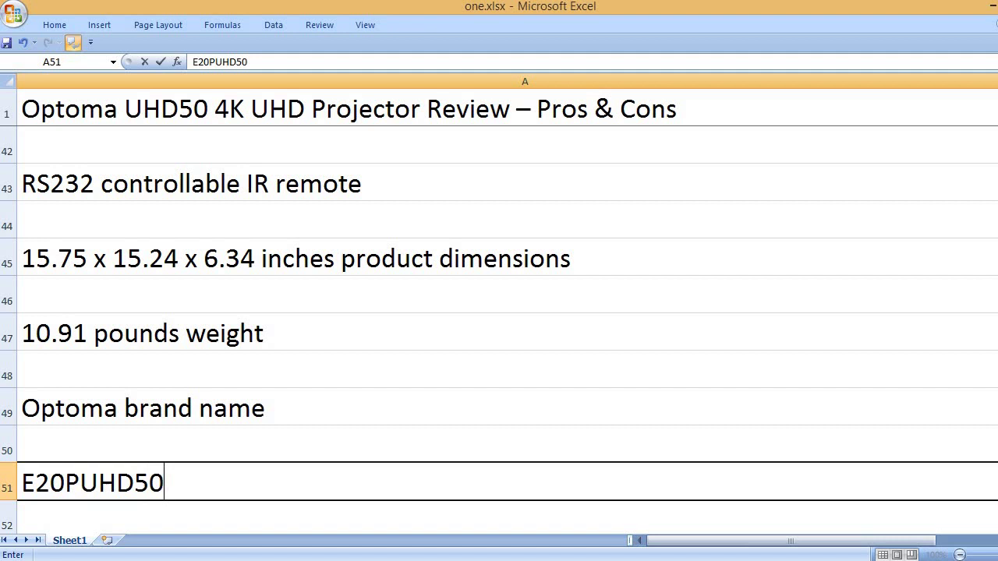
text(model)
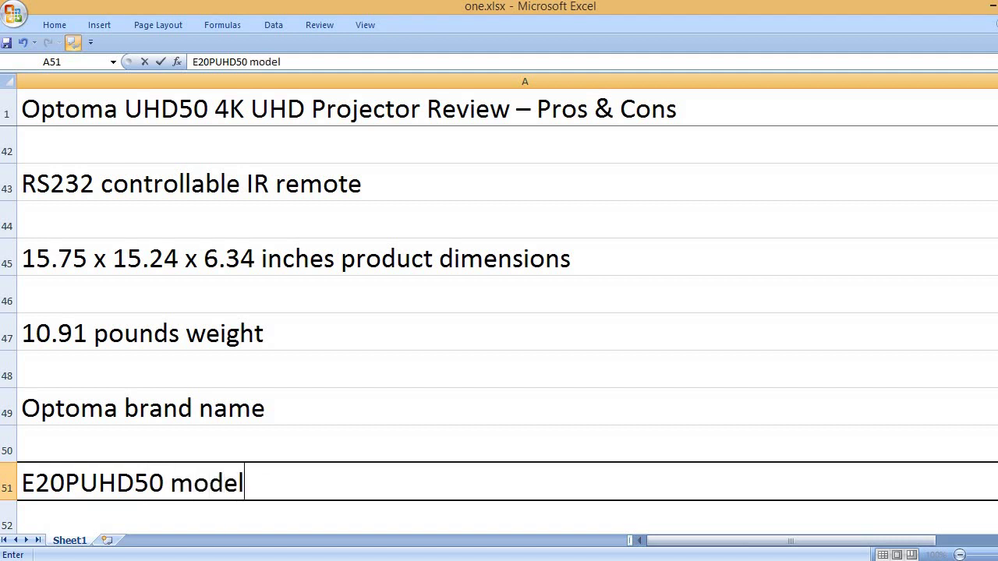
text( number)
key(Return)
key(Return)
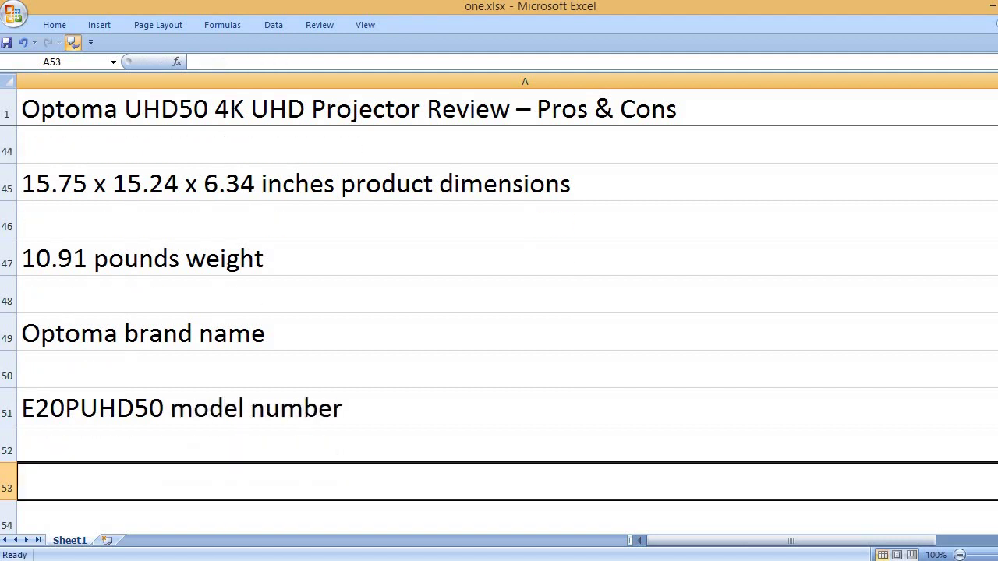
Enter 'That’s it, please like, comment and subscribe to my channel.' in A53.
text(Tha)
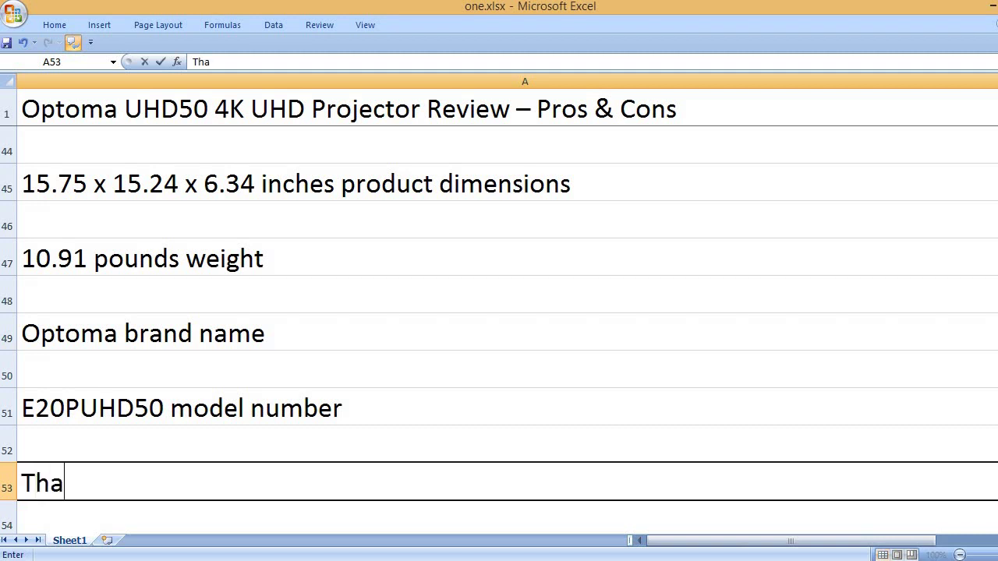
text(t’s it, please like, )
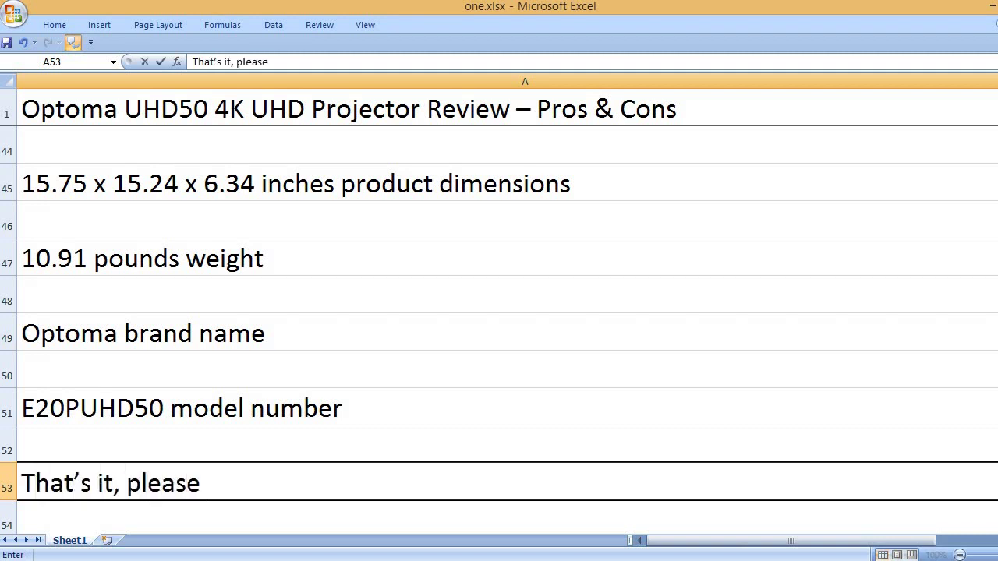
text(comment and subscri)
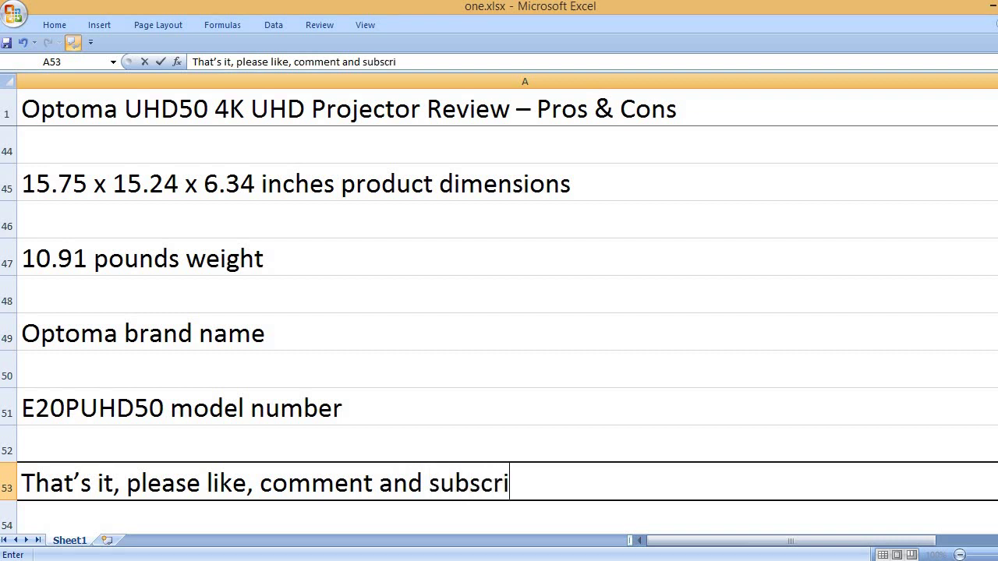
text(be to my chann)
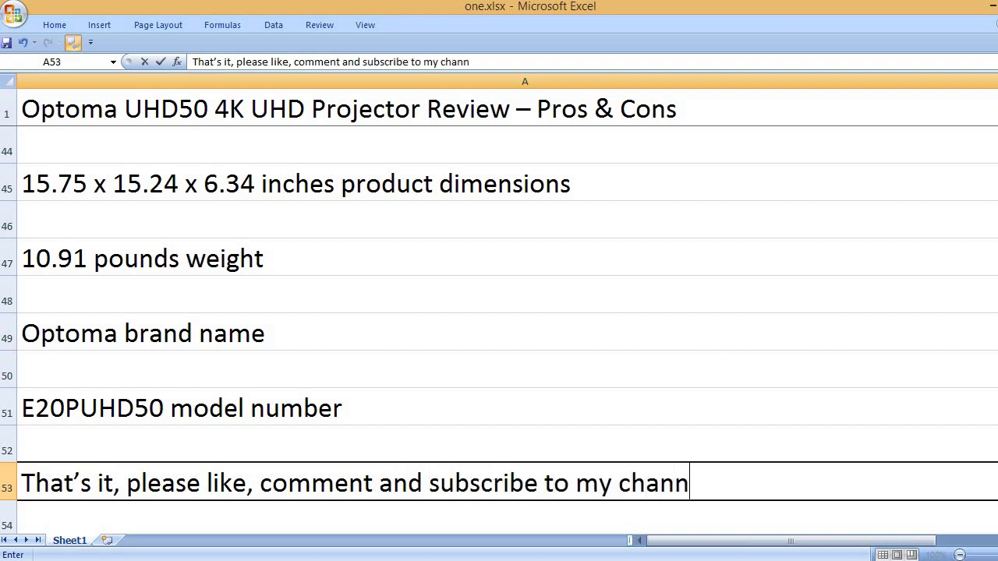
text(el.)
key(Return)
key(Return)
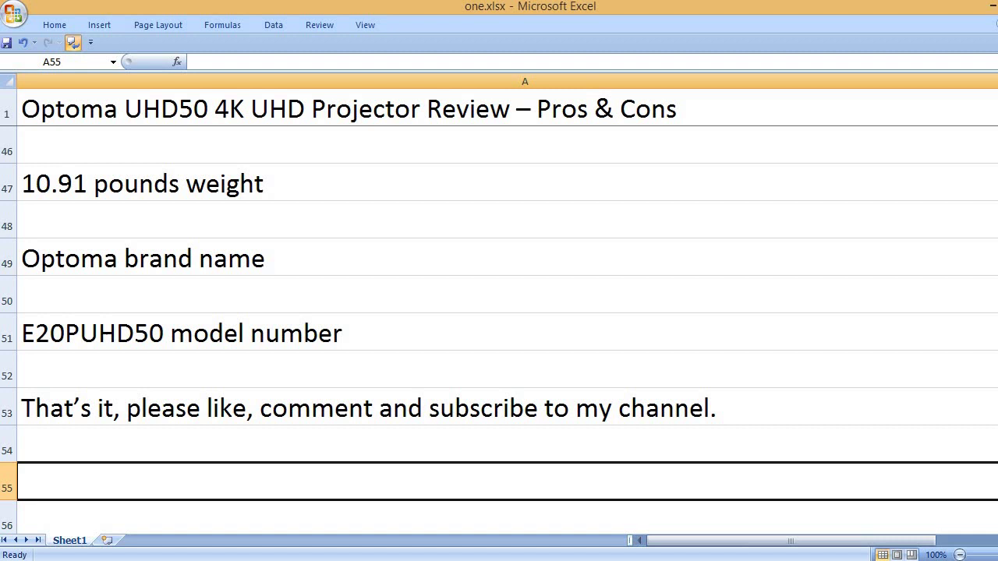